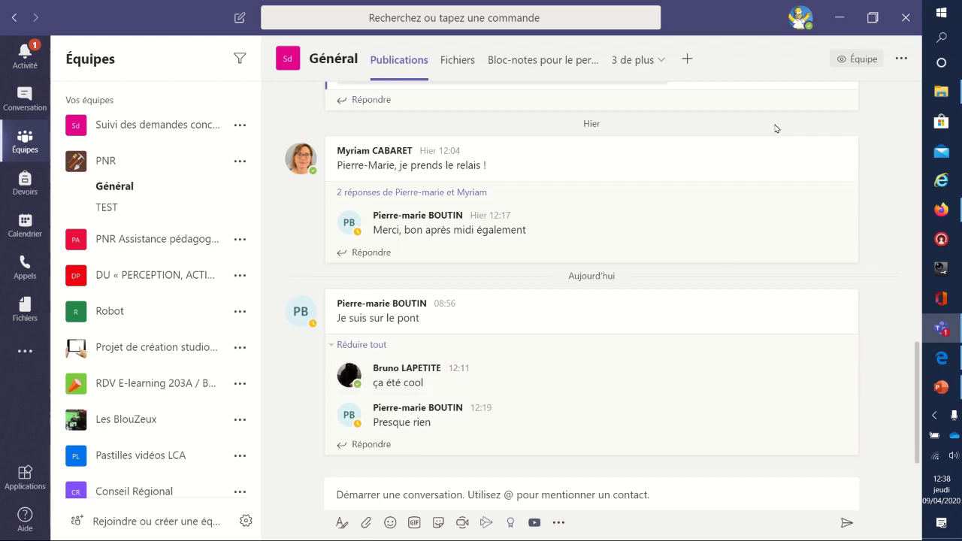
- Open the Périphériques settings and check the audio devices, the list of available cameras and the camera preview
click(800, 19)
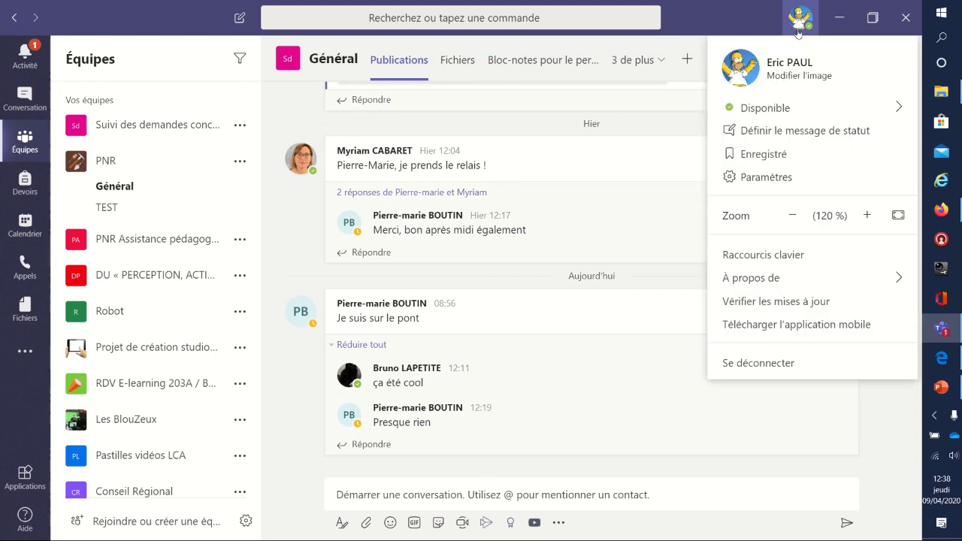
click(759, 179)
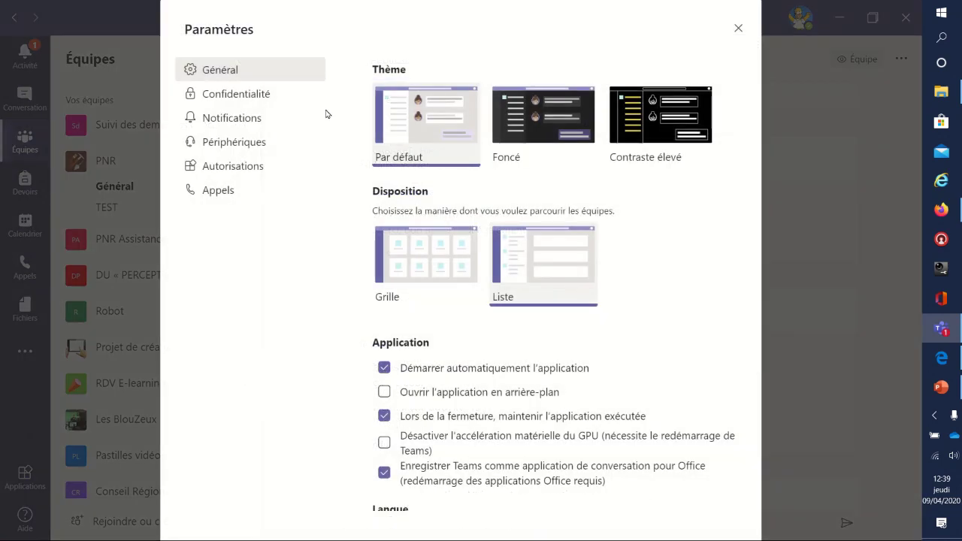
click(230, 144)
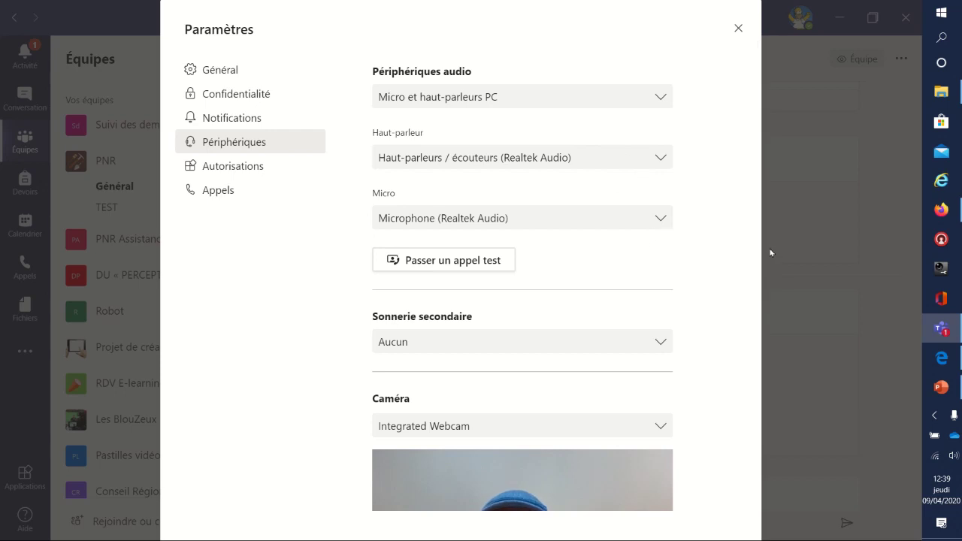
drag(762, 248, 765, 460)
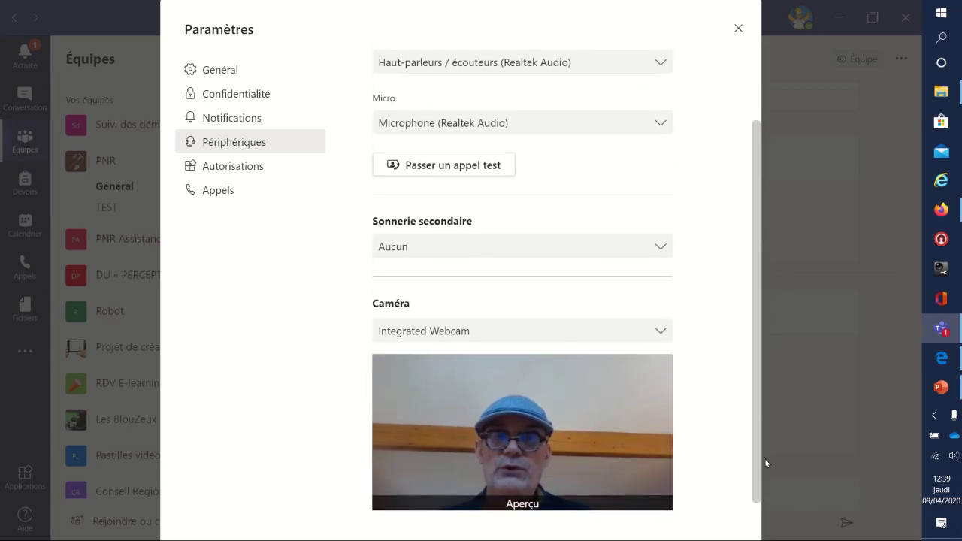
click(661, 332)
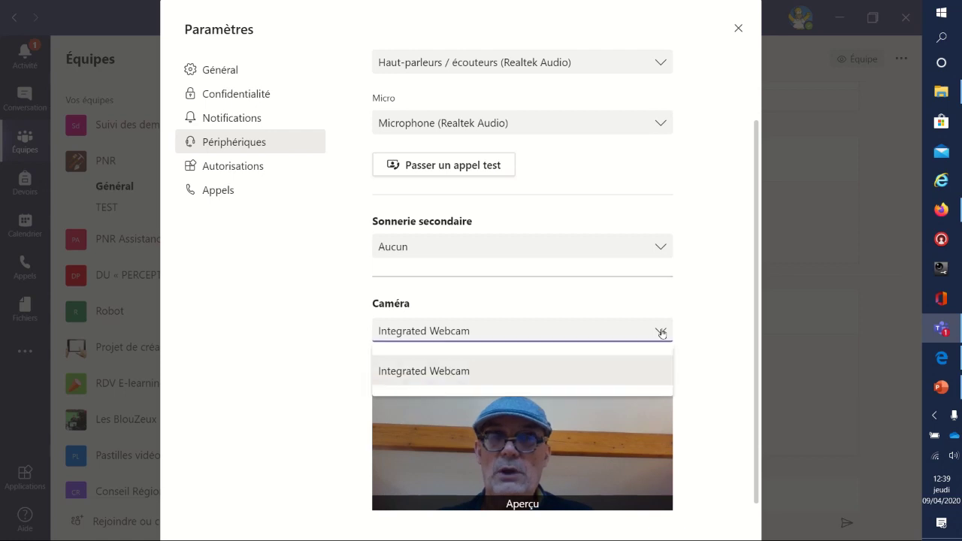
click(717, 338)
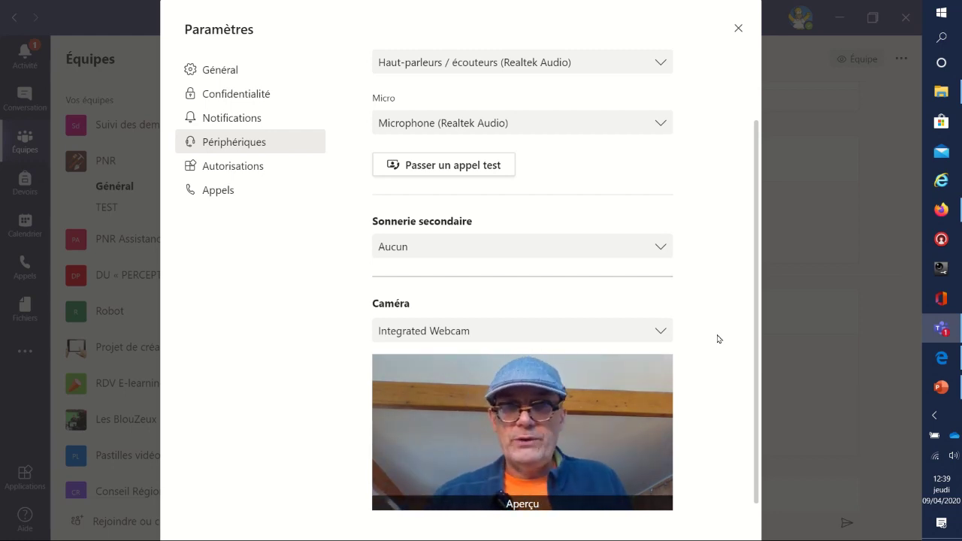
- Make a test call with the current audio and video devices, hang up, and close the test results
click(450, 165)
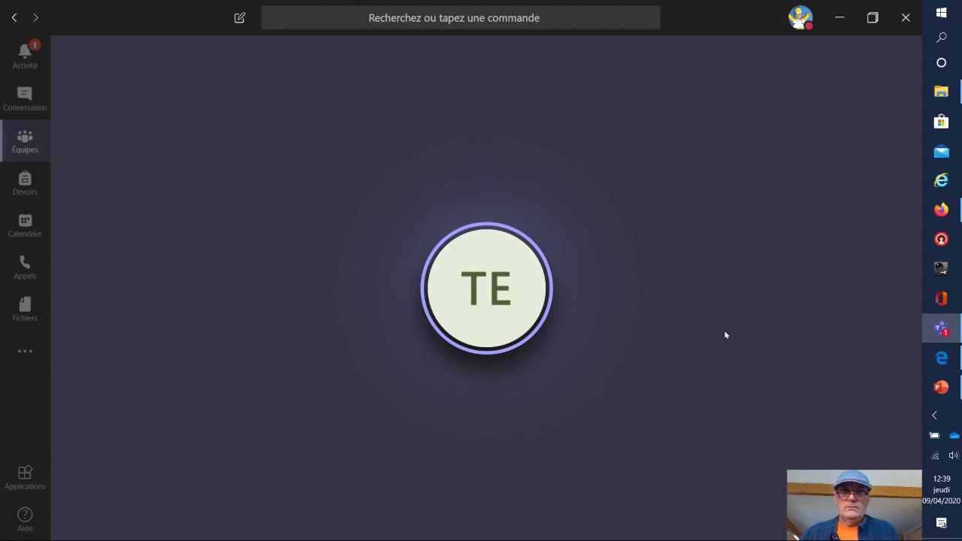
mouse_move(724, 313)
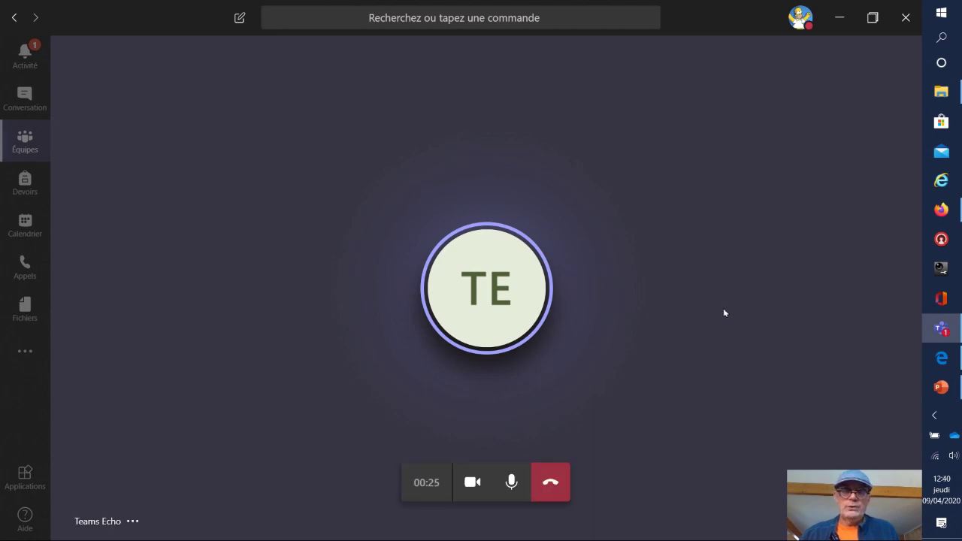
click(550, 487)
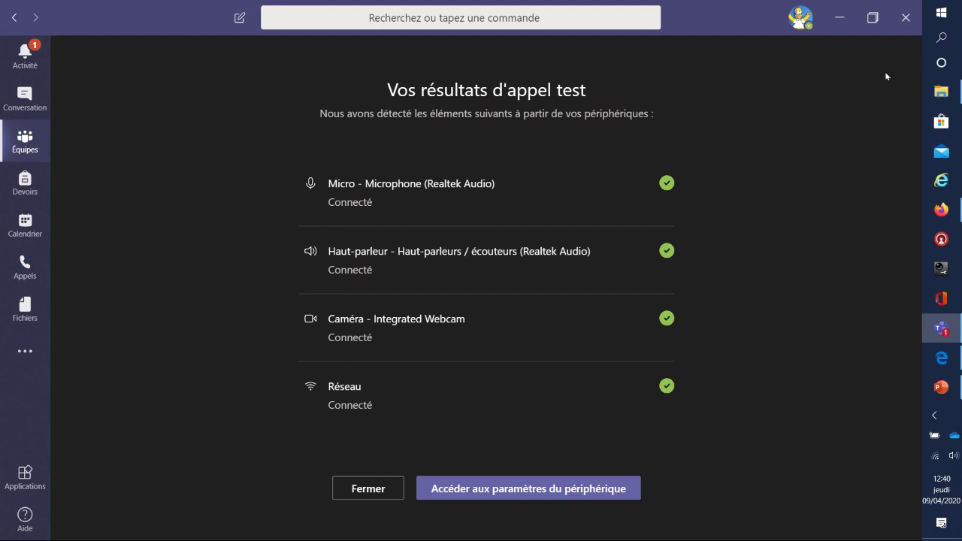
click(368, 489)
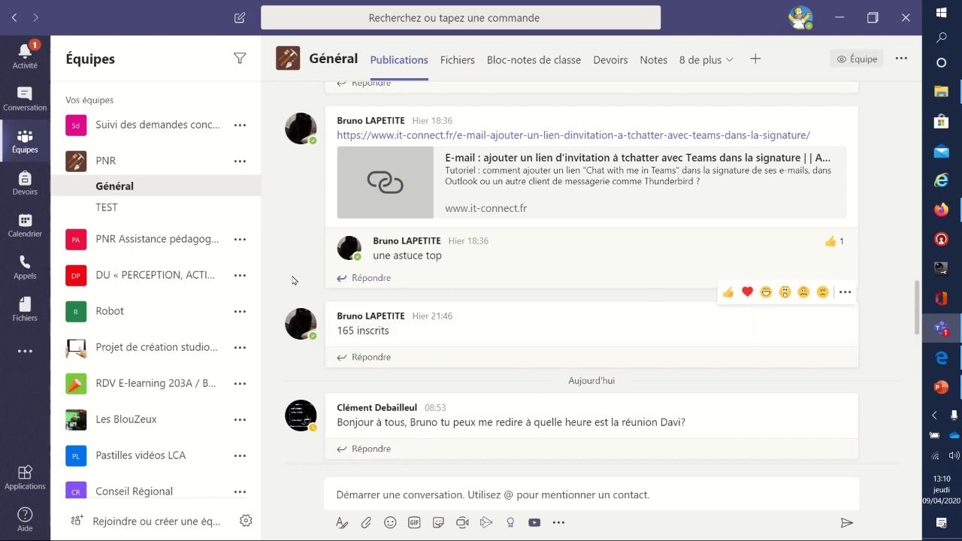
- Create a calendar meeting titled "Cours d'Histoire" on Friday 10 April 2020 from 14:00 to 15:00
click(27, 225)
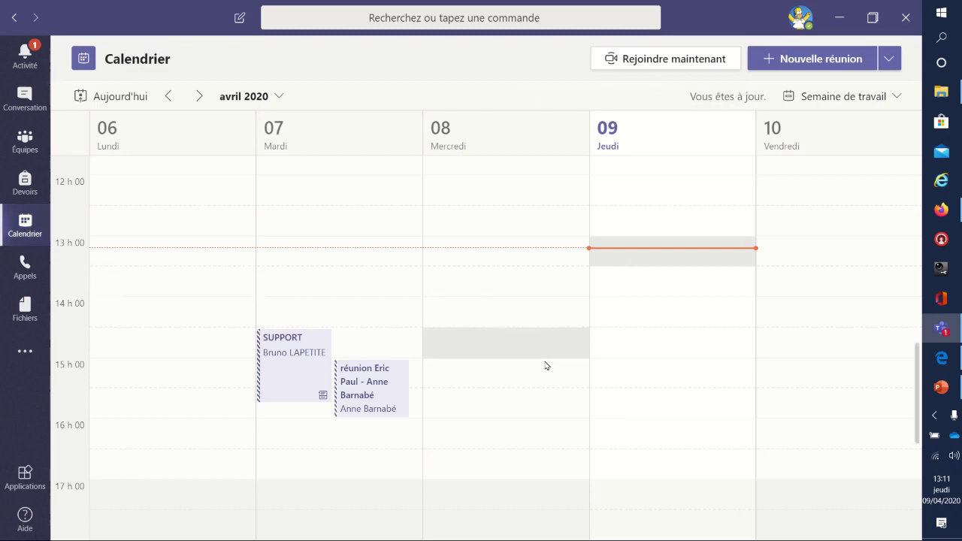
click(788, 321)
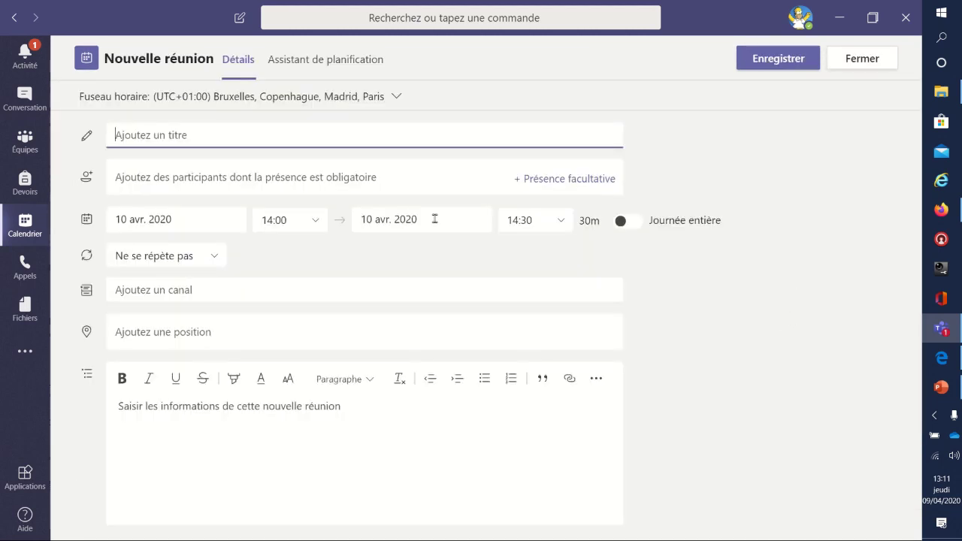
click(337, 135)
text(Cou)
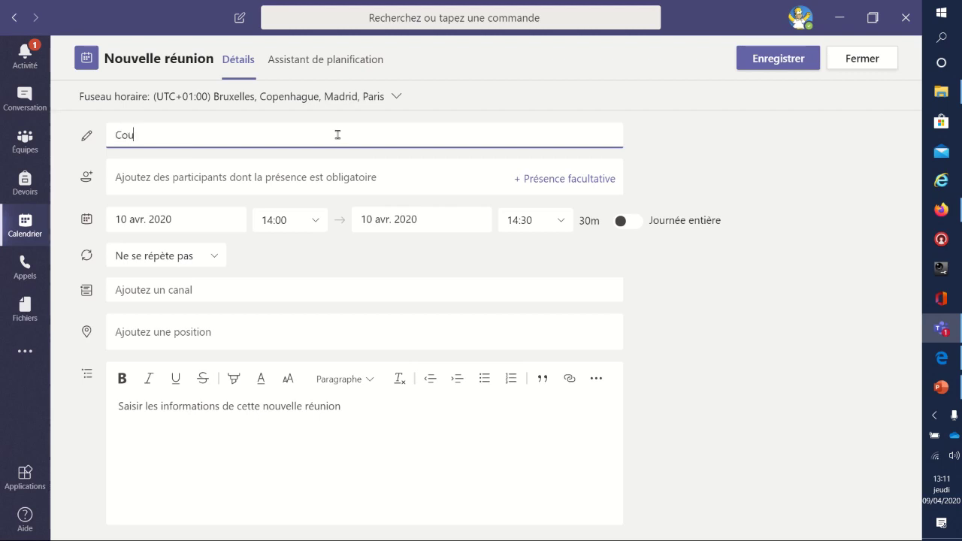
text(rs d'Histoire)
click(563, 220)
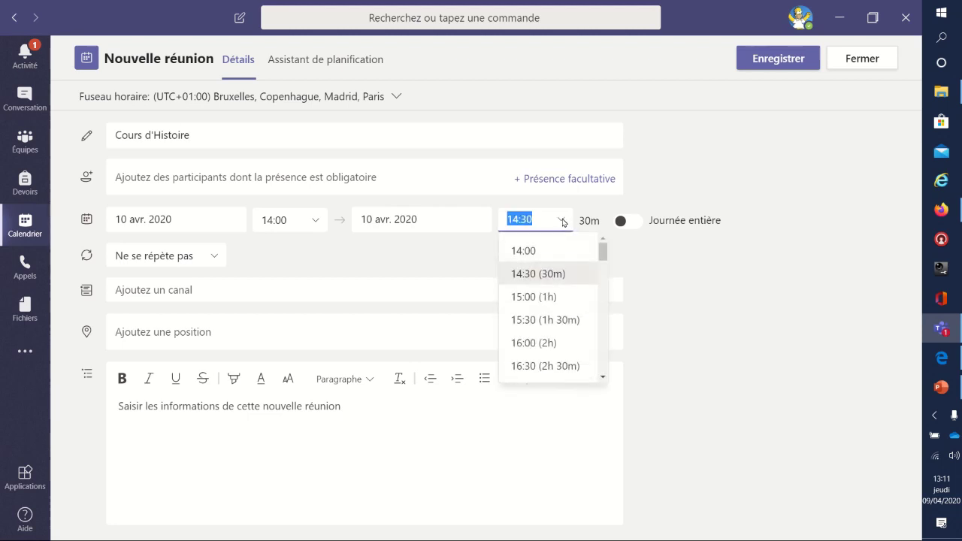
click(546, 299)
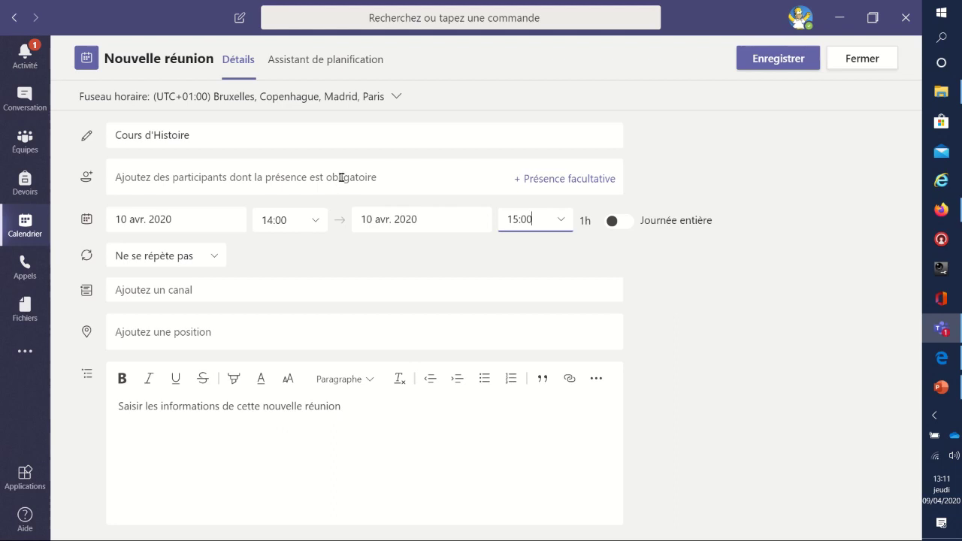
- Assign the meeting to the Général channel of the PNR team
click(302, 291)
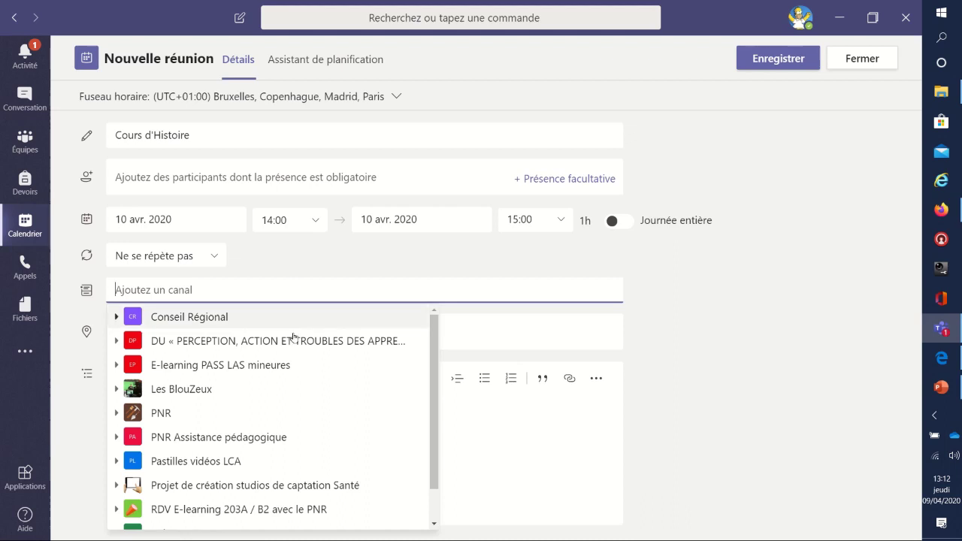
scroll(279, 368, down, 1)
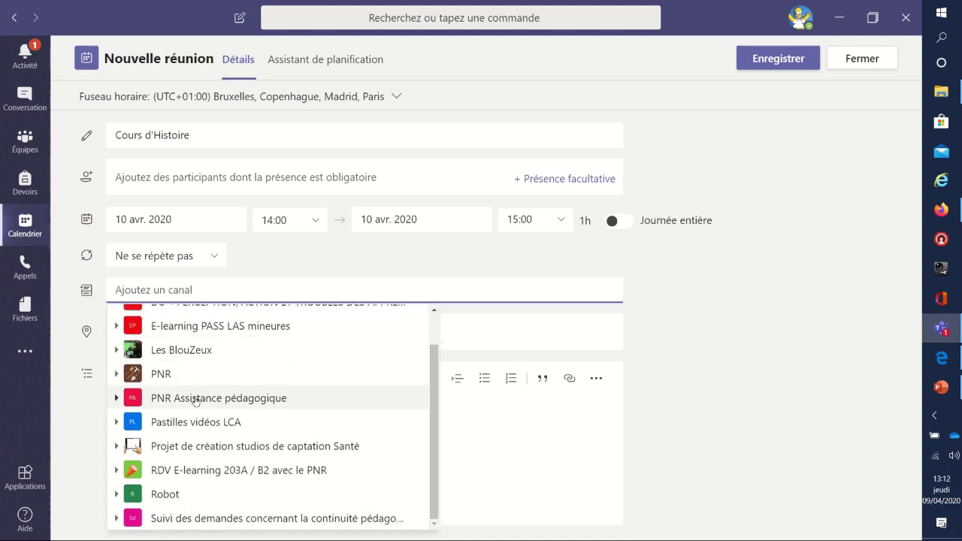
click(116, 374)
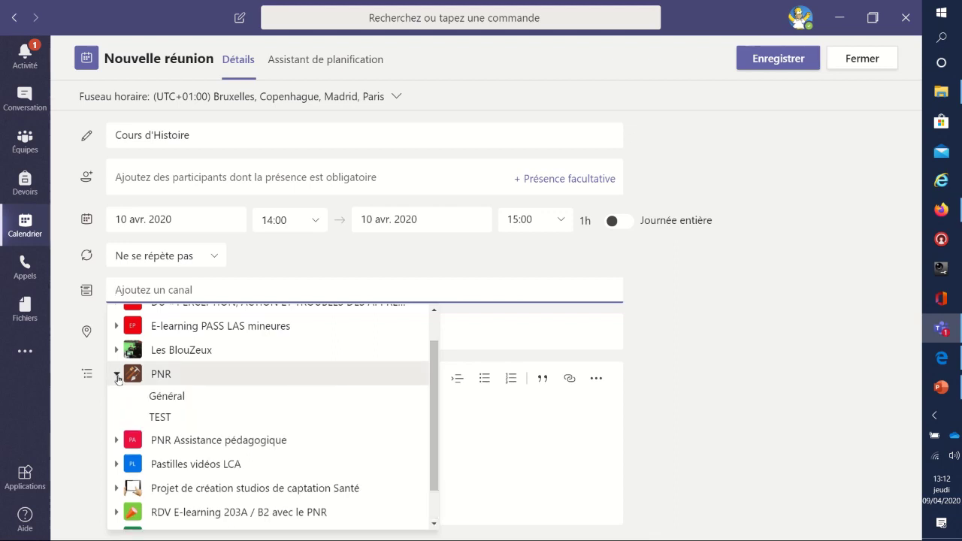
click(178, 400)
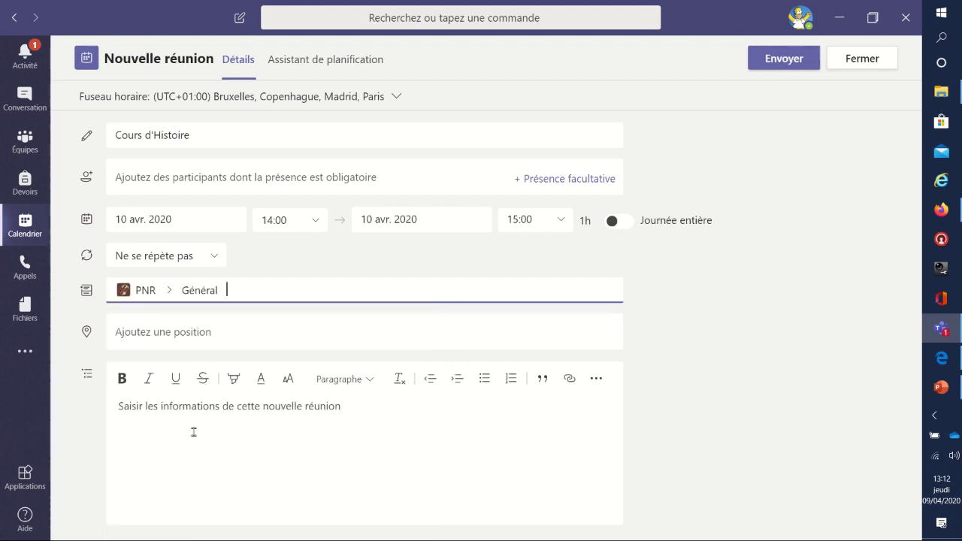
- Enter the meeting details "Description", "Modalités" and "Consulter" on separate lines, and send the invitation
click(203, 414)
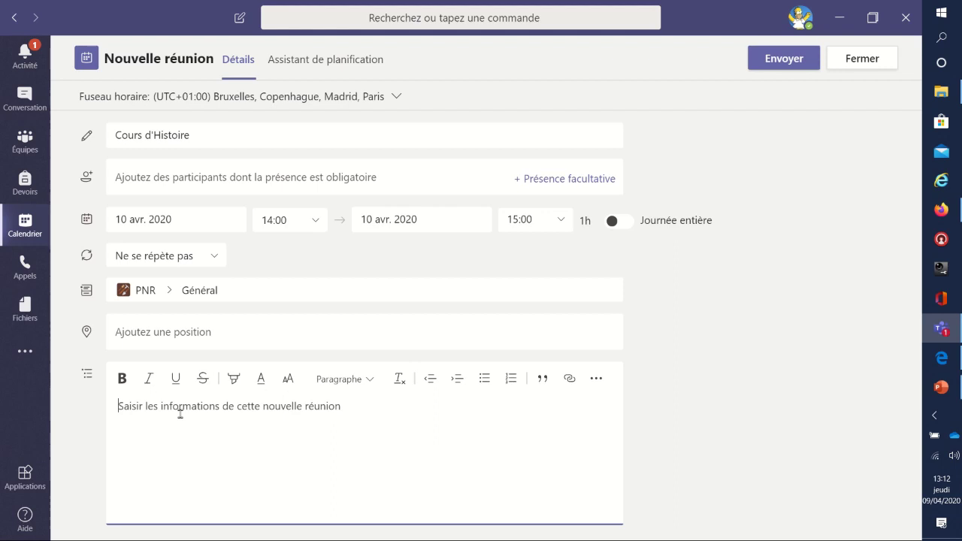
text(Desc)
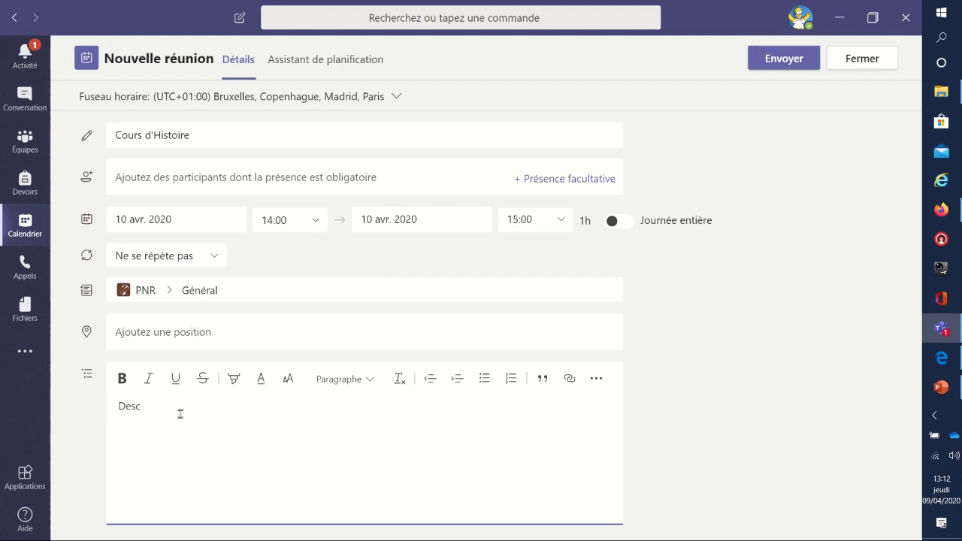
text(ritio)
key(BackSpace)
key(BackSpace)
key(BackSpace)
text(ption)
key(Return)
text(MOdalité)
key(BackSpace)
key(BackSpace)
key(BackSpace)
key(BackSpace)
key(BackSpace)
key(BackSpace)
key(BackSpace)
text(odalité)
text(Co)
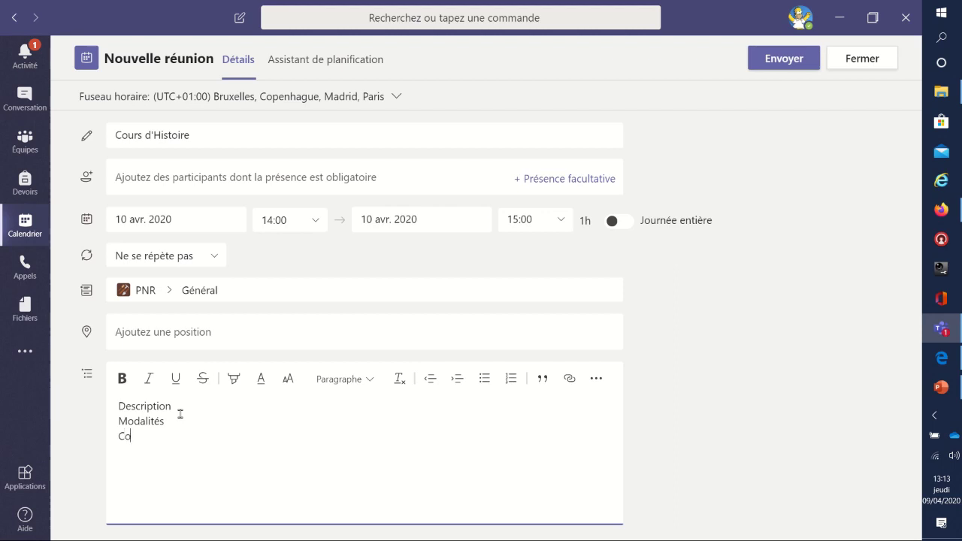
text(nsulter)
click(783, 58)
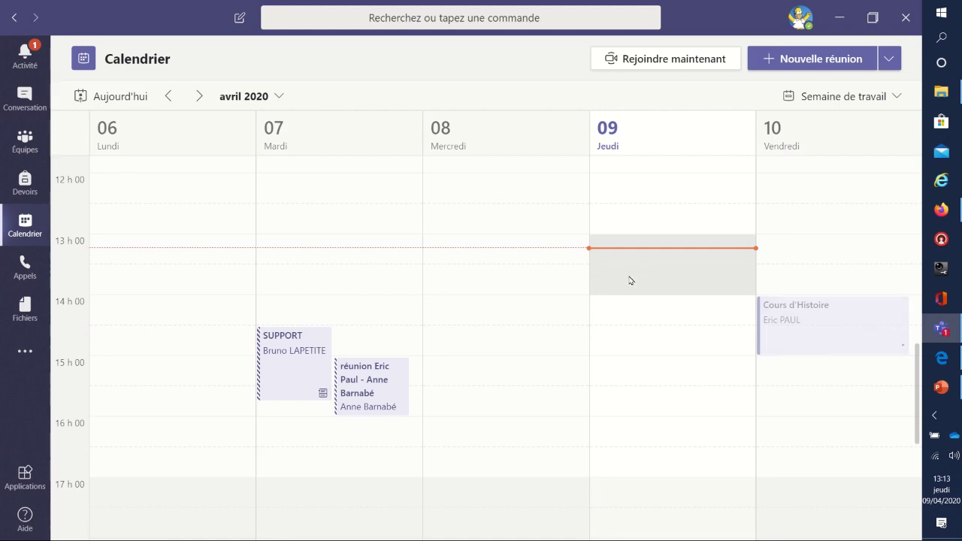
- View the Cours d'Histoire announcement in the PNR team's Général channel, and return to the calendar
click(25, 141)
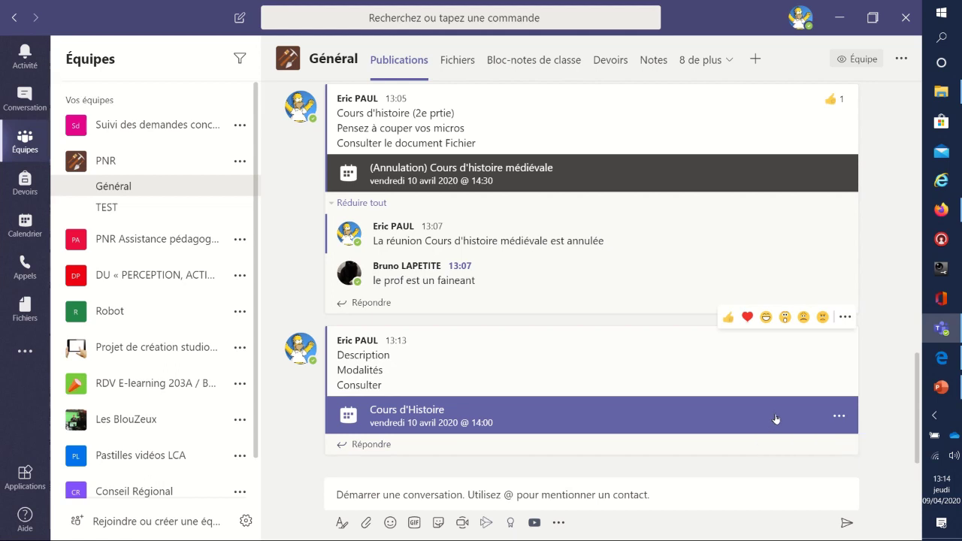
click(25, 222)
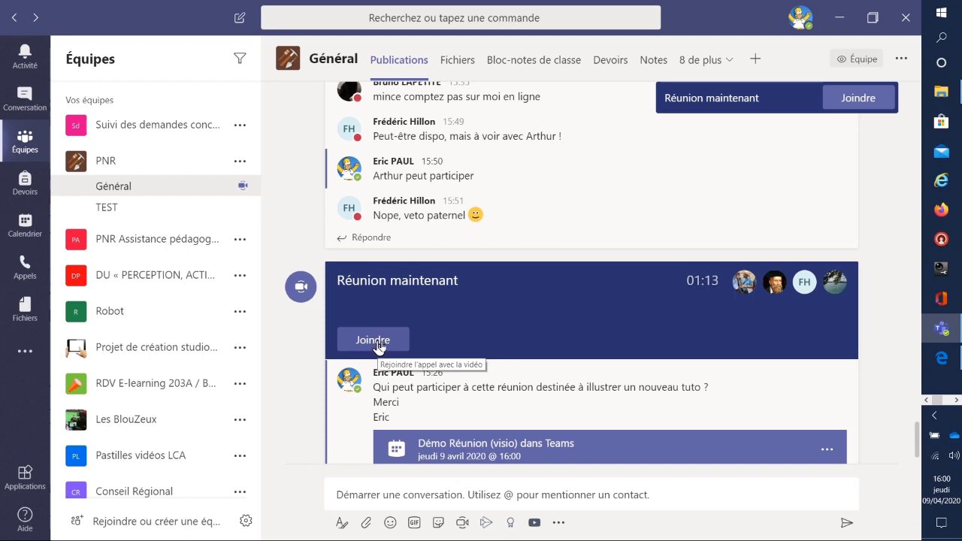
- Join the "Démo Réunion (visio) dans Teams" meeting of 9 April from the calendar, with camera on and microphone off
click(25, 226)
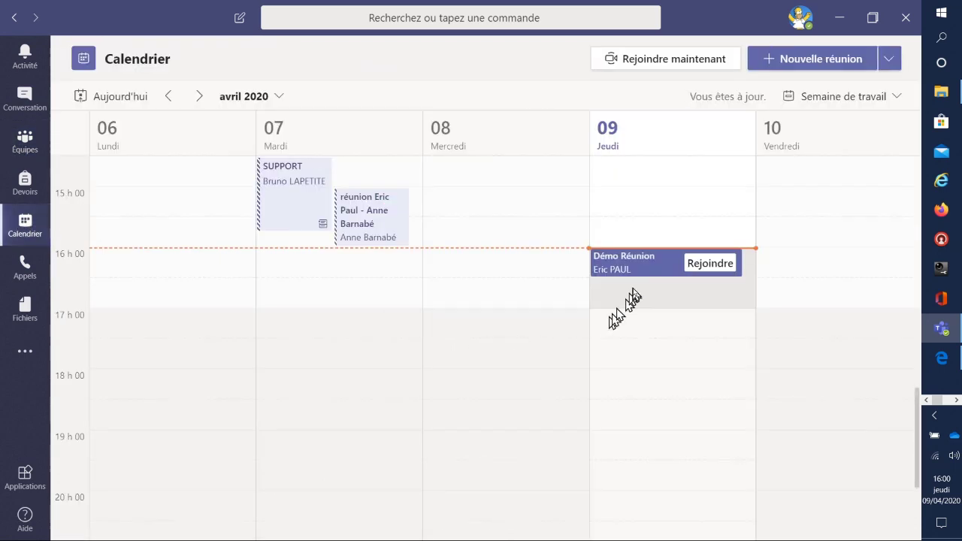
click(708, 265)
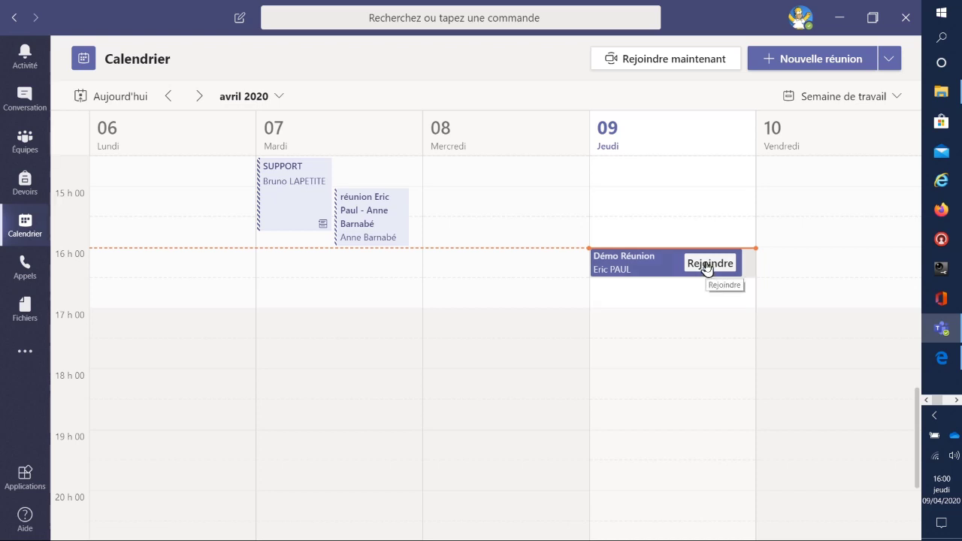
click(708, 265)
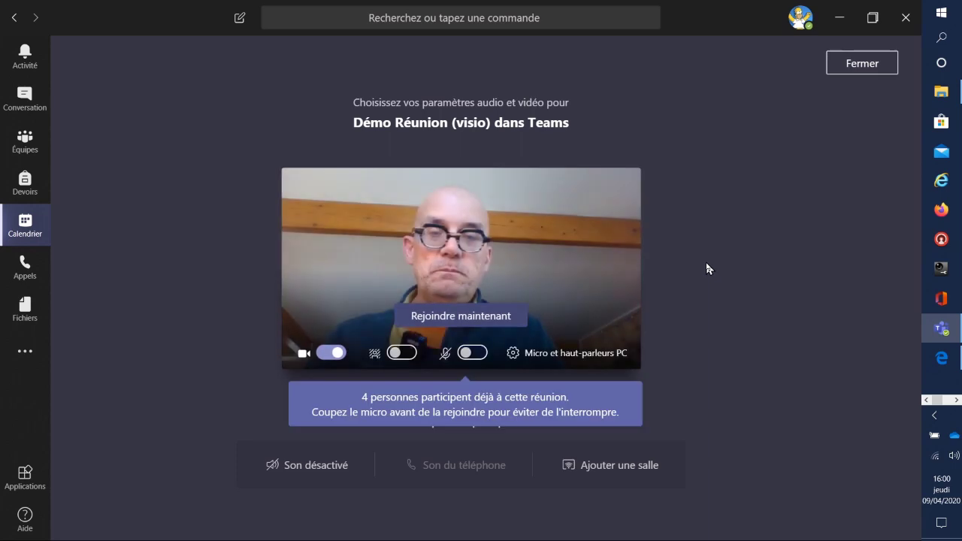
click(481, 318)
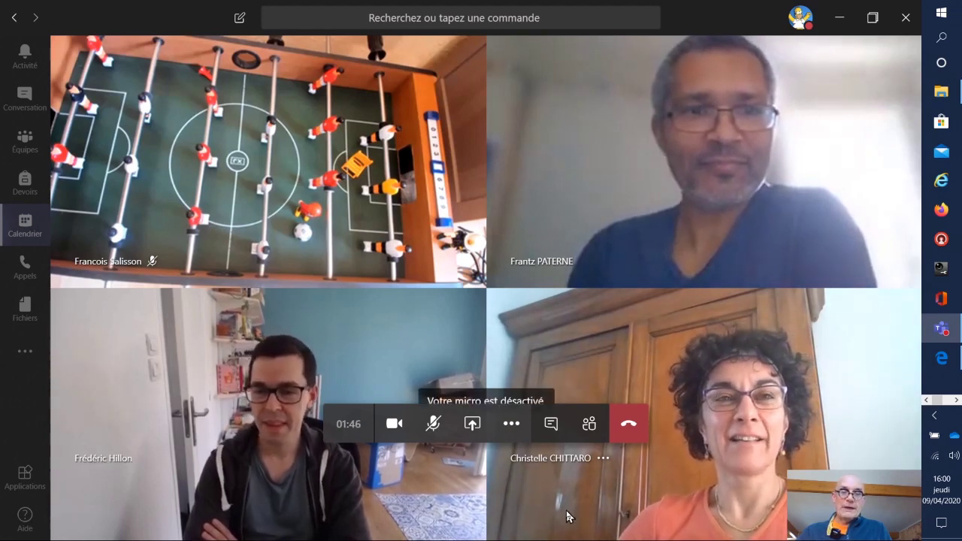
- Mute all other participants' microphones from the meeting's participant list, and close the list
click(589, 425)
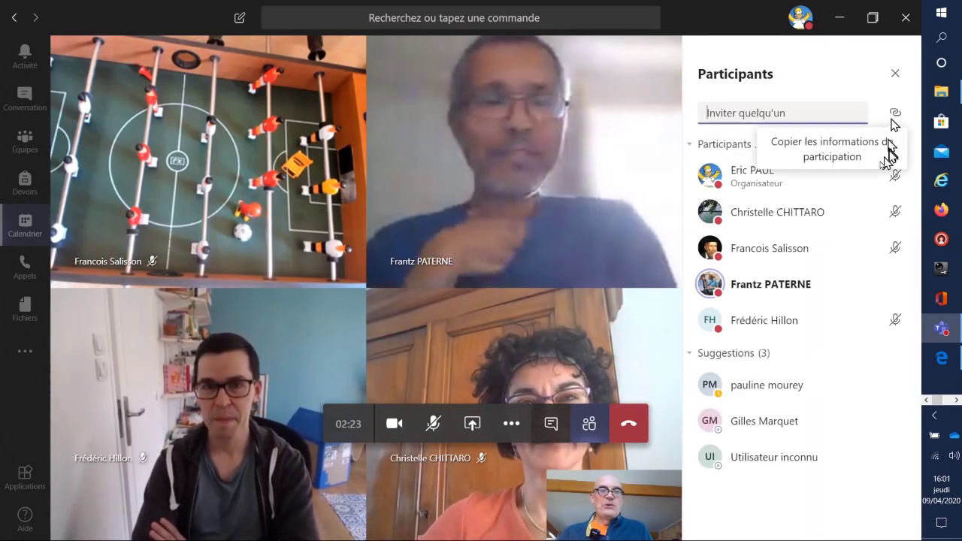
click(876, 145)
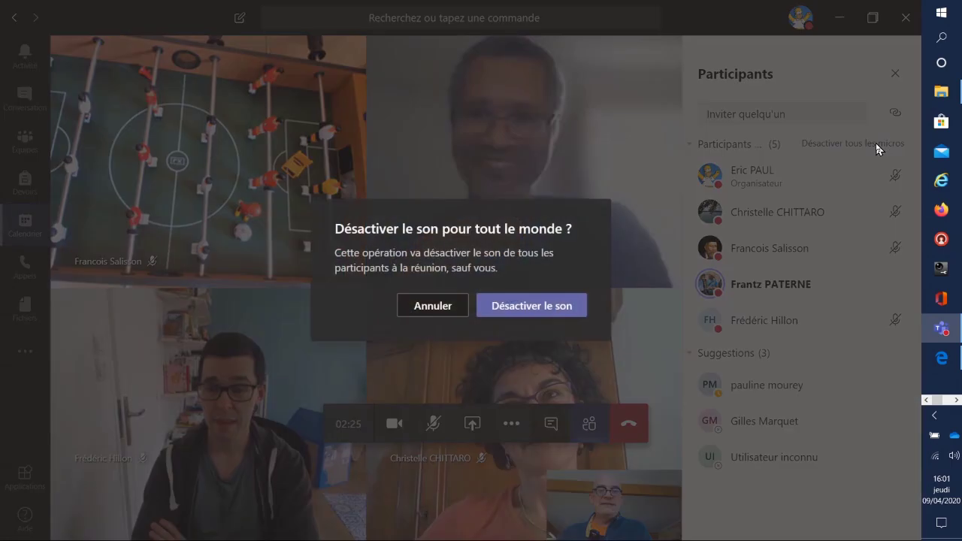
click(523, 311)
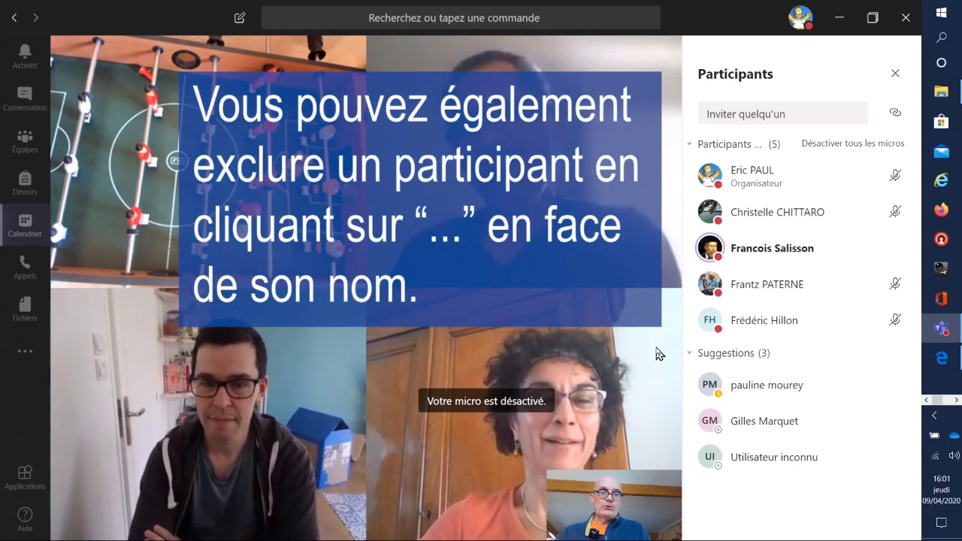
mouse_move(749, 254)
mouse_move(747, 217)
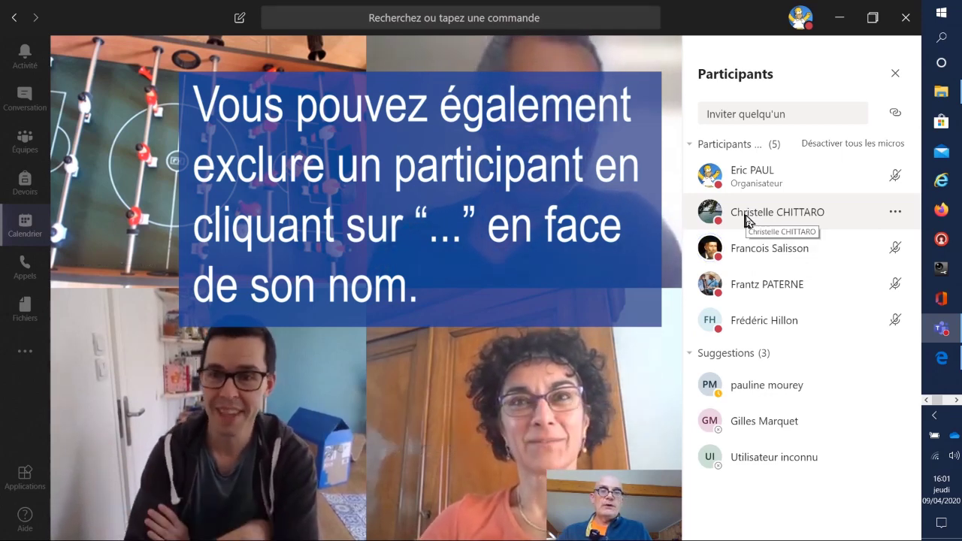
mouse_move(683, 294)
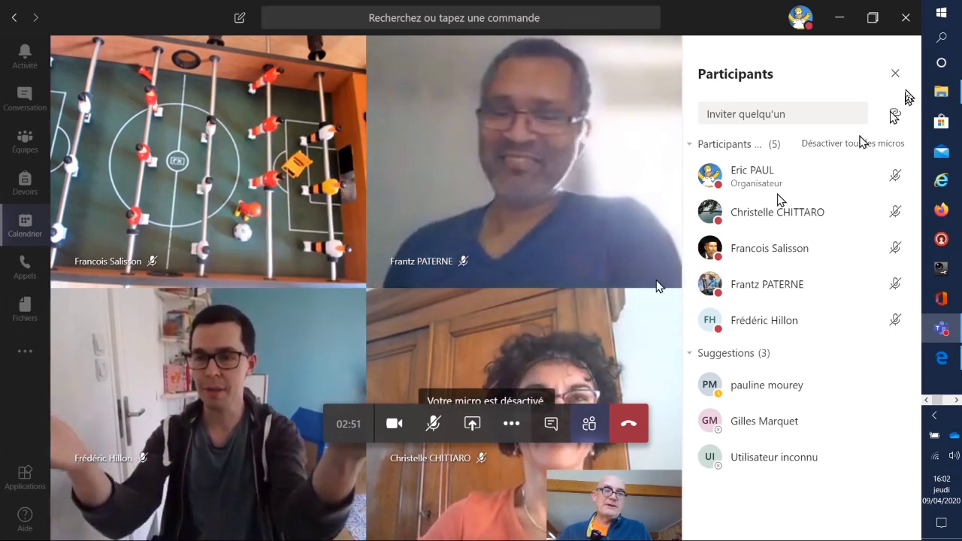
click(895, 76)
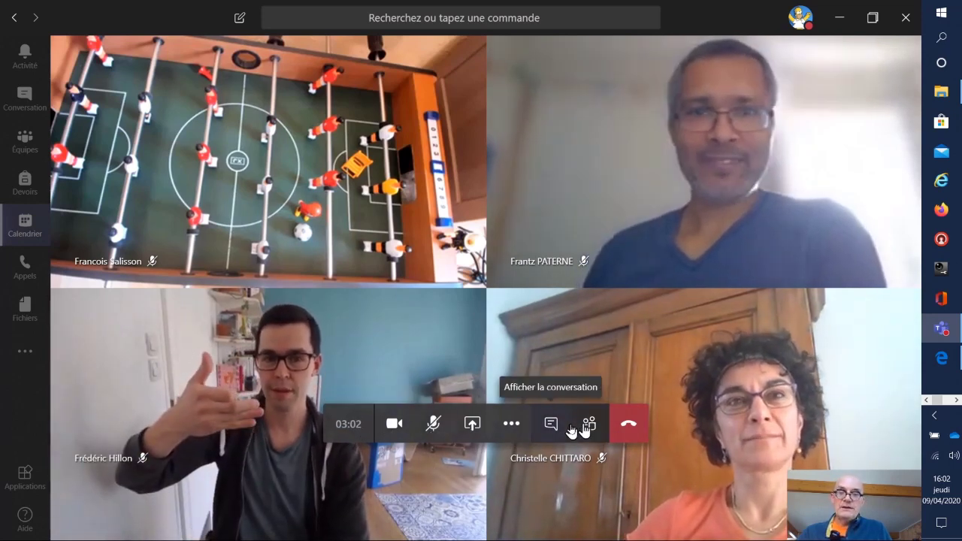
- Start recording the ongoing meeting
click(511, 426)
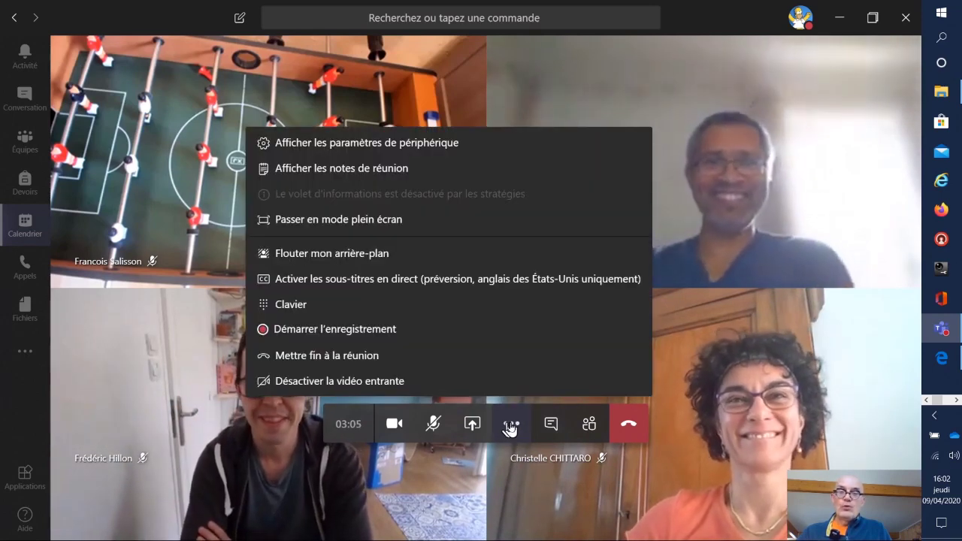
click(370, 330)
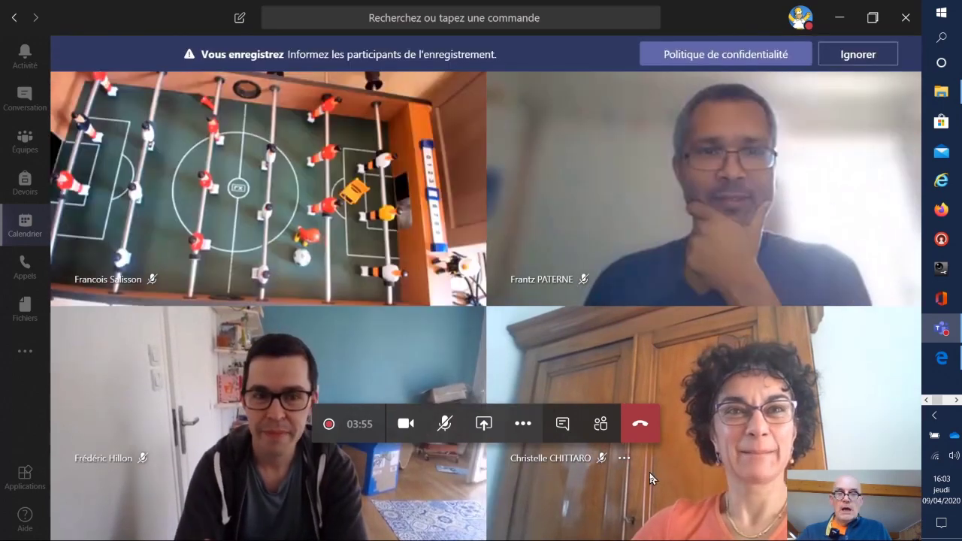
- View the meeting's participant list and its conversation with the reply field, and close the side pane
click(600, 425)
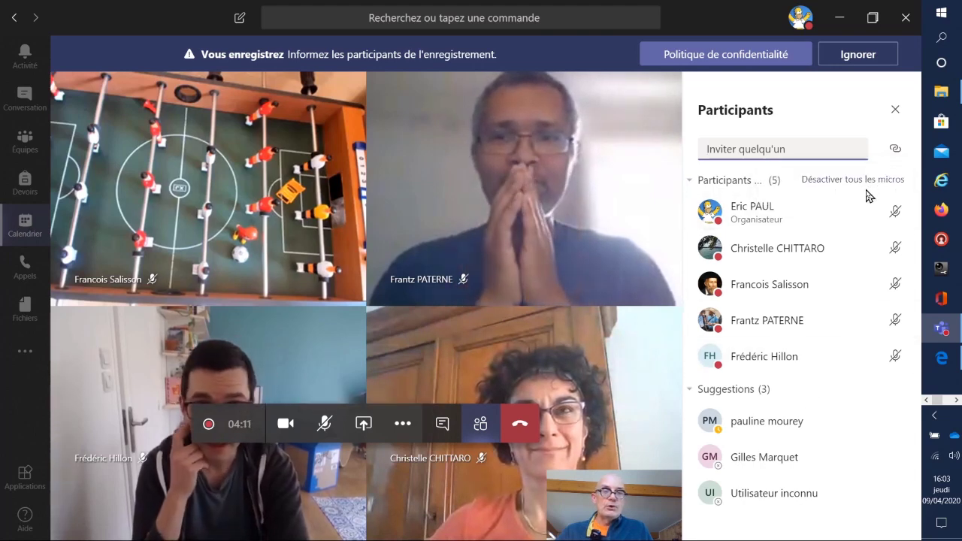
click(896, 111)
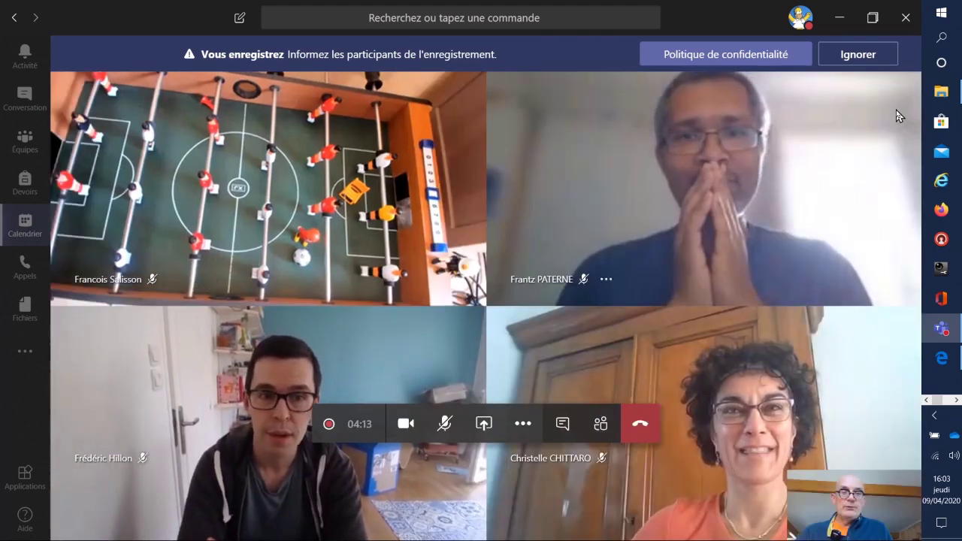
click(562, 426)
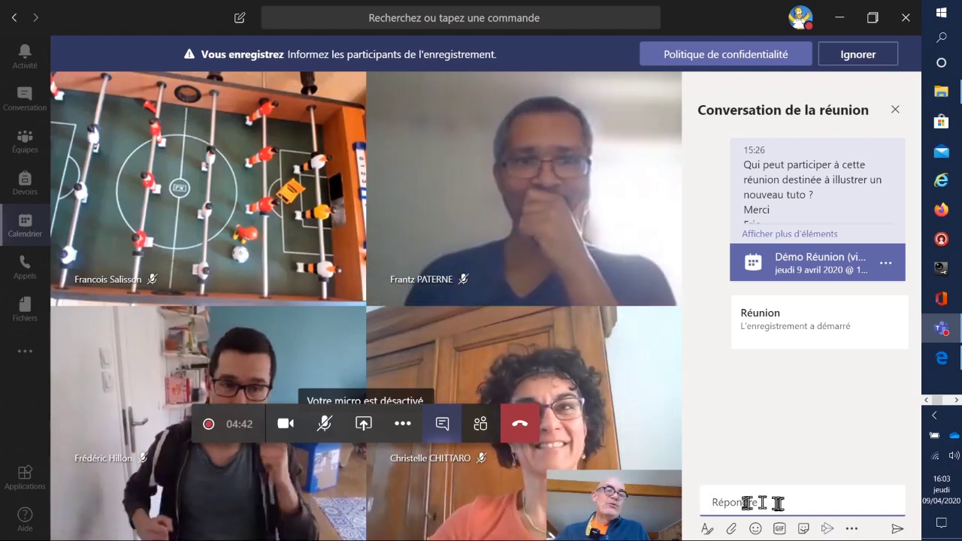
click(787, 501)
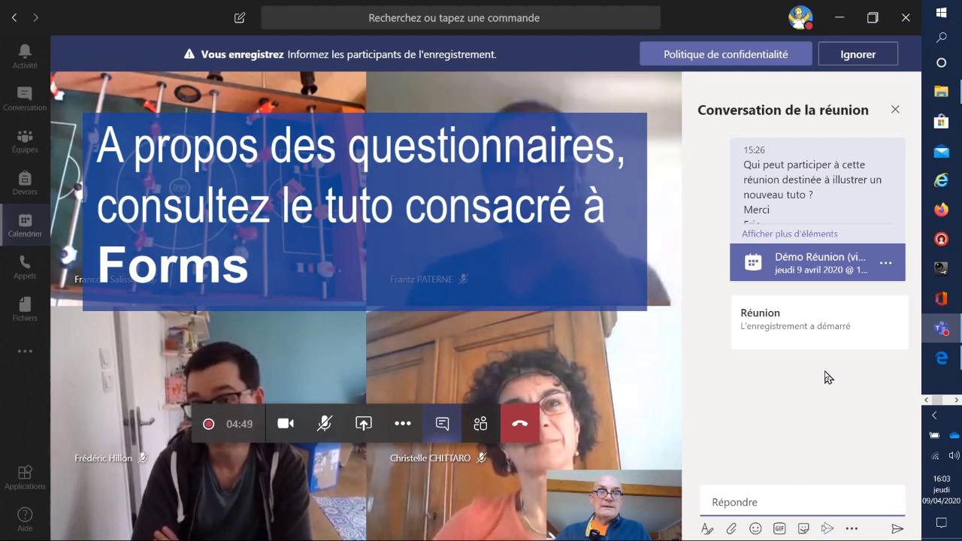
click(478, 427)
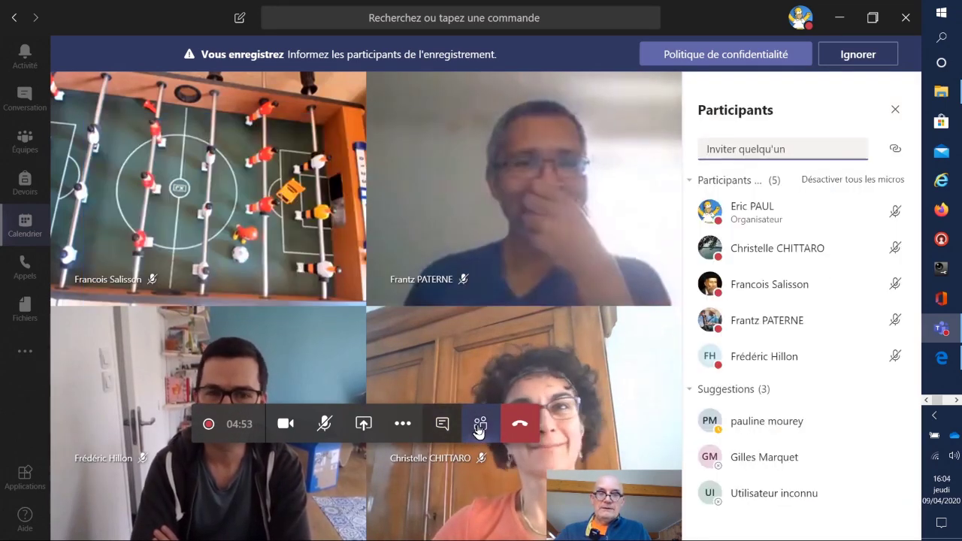
click(478, 427)
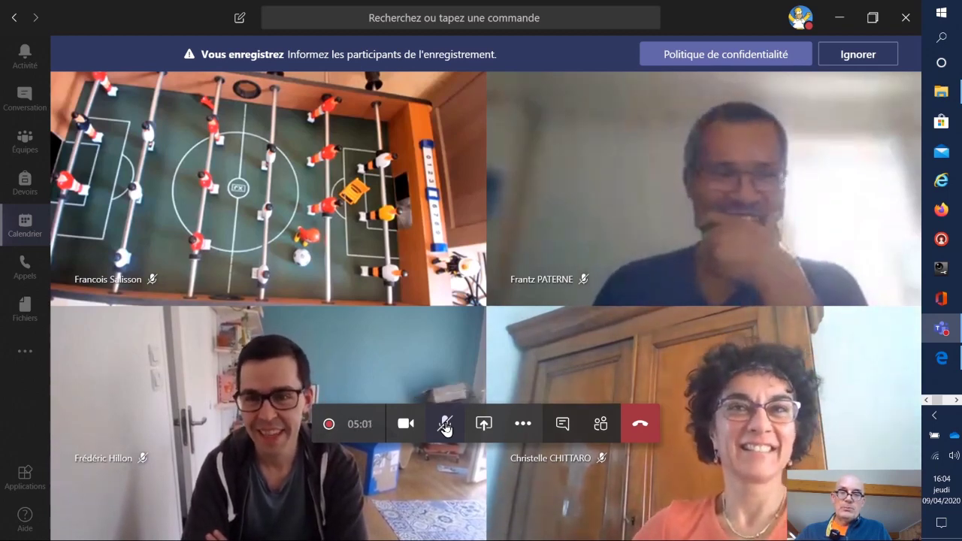
- Turn on the microphone and share the "PrésentationCMR" PowerPoint window with the meeting
click(446, 425)
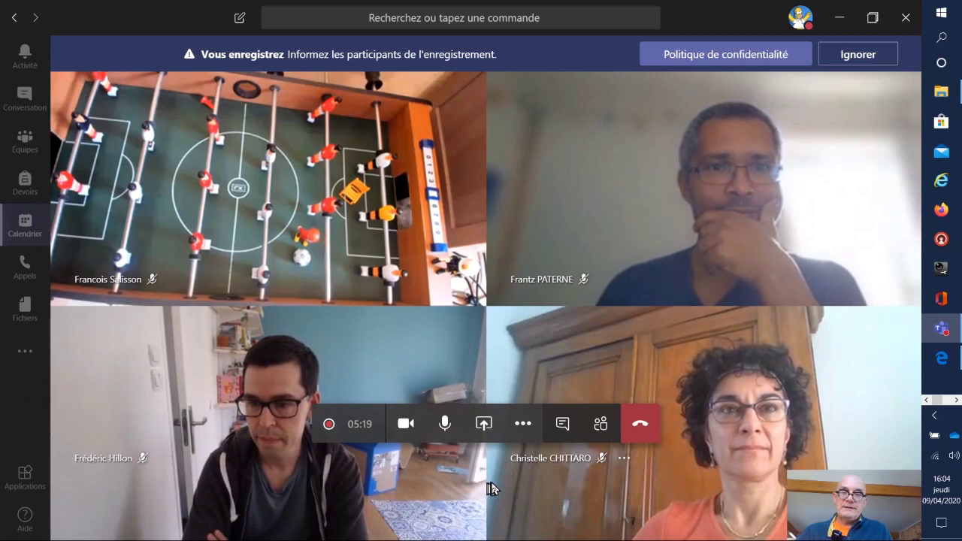
click(483, 427)
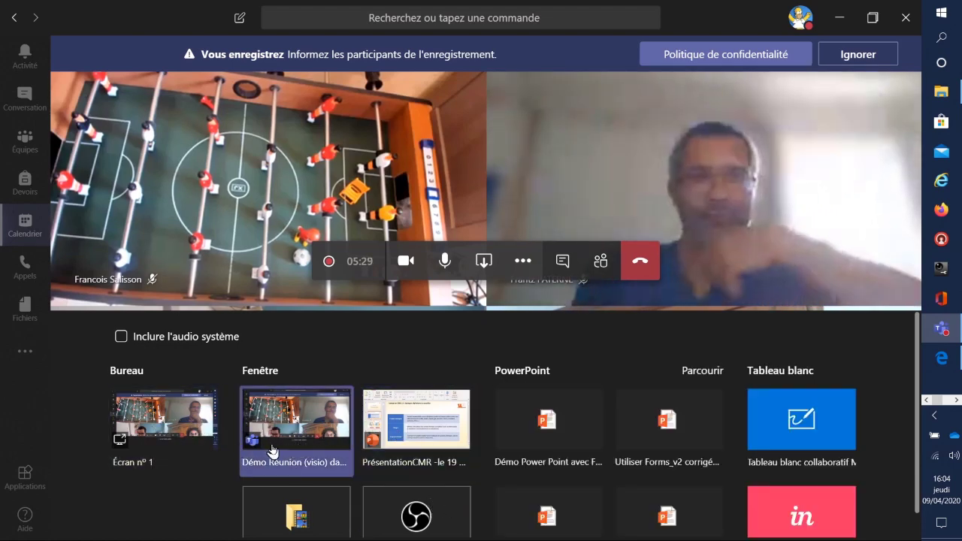
click(419, 417)
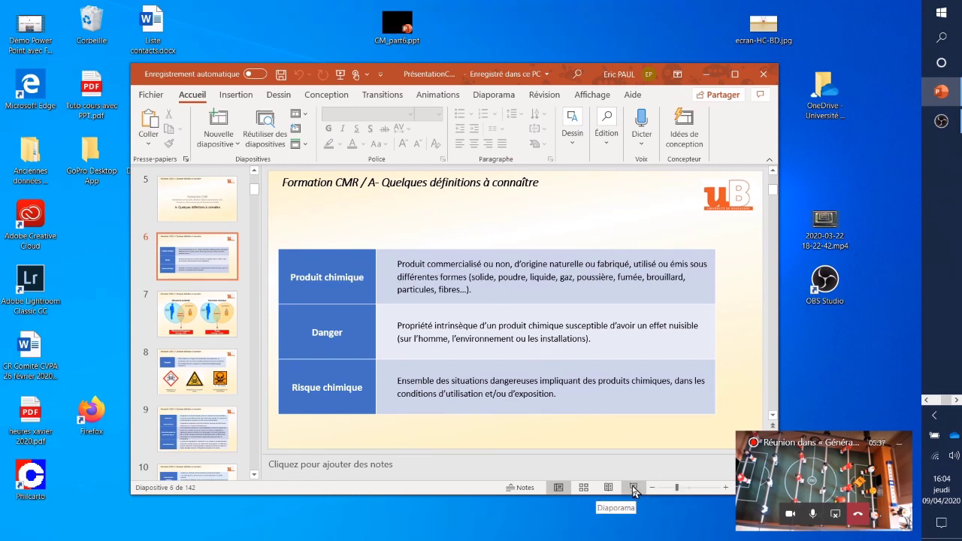
- Present the shared PowerPoint as a slideshow from the current definitions slide, and move forward and back through the slides
key(shift+F5)
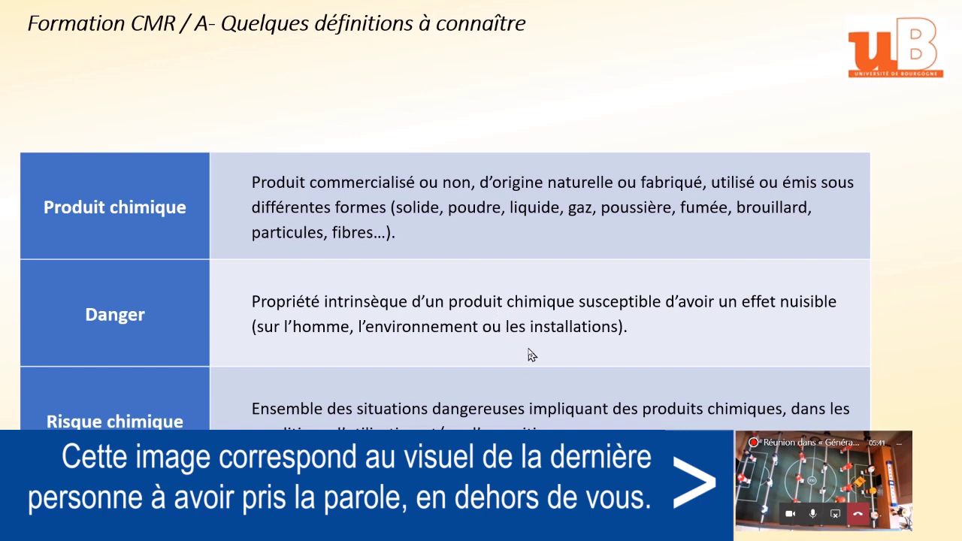
key(Right)
key(Left)
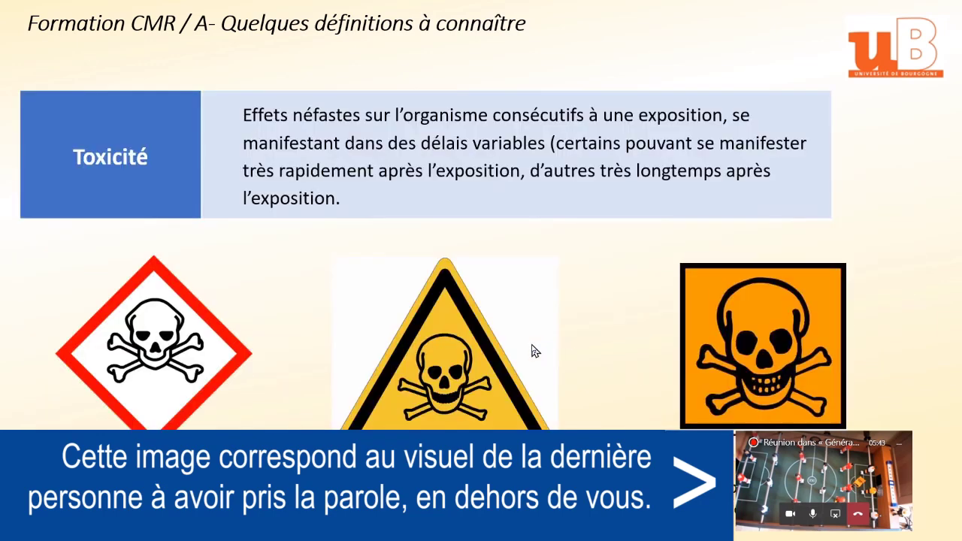
key(Left)
key(Left)
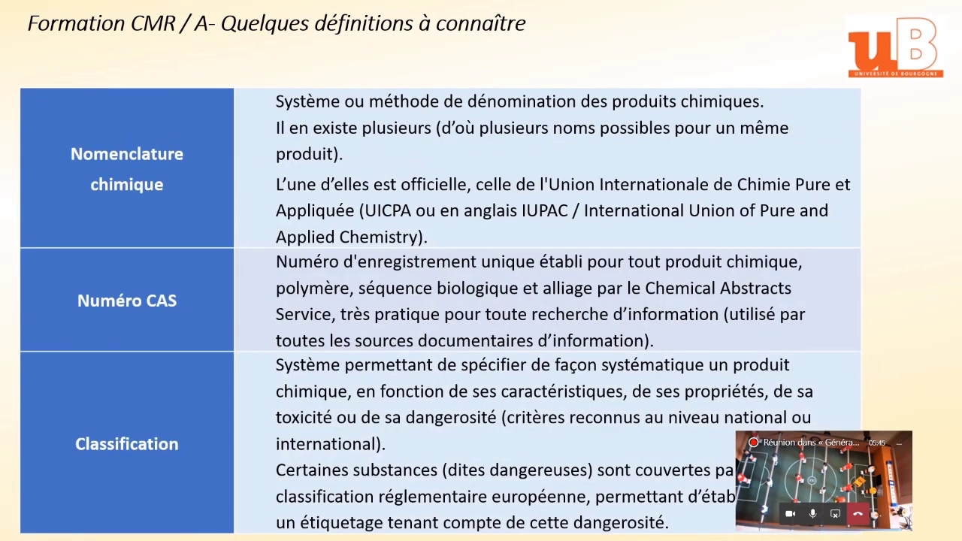
key(Right)
key(Right)
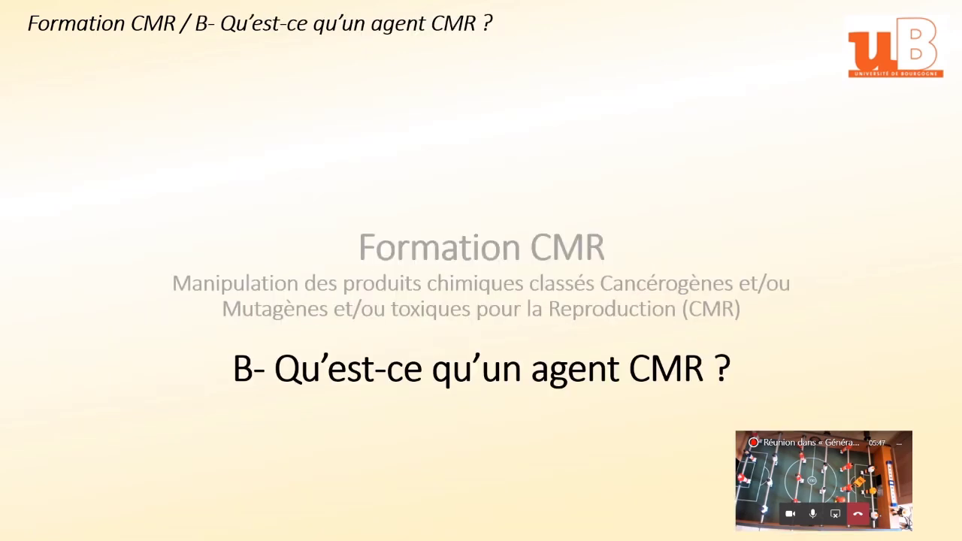
key(Right)
key(Left)
- Return to the full meeting window and dismiss the recording notice
click(867, 476)
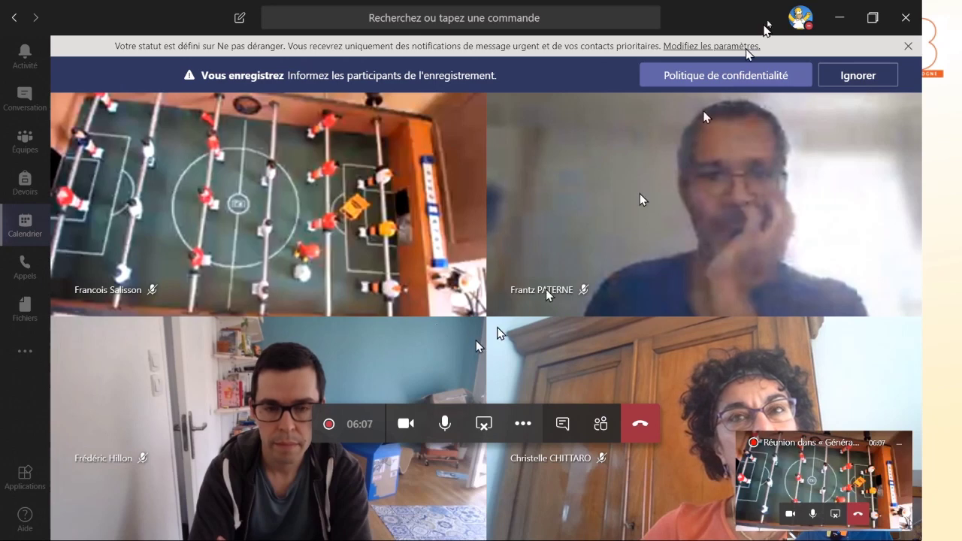
click(843, 78)
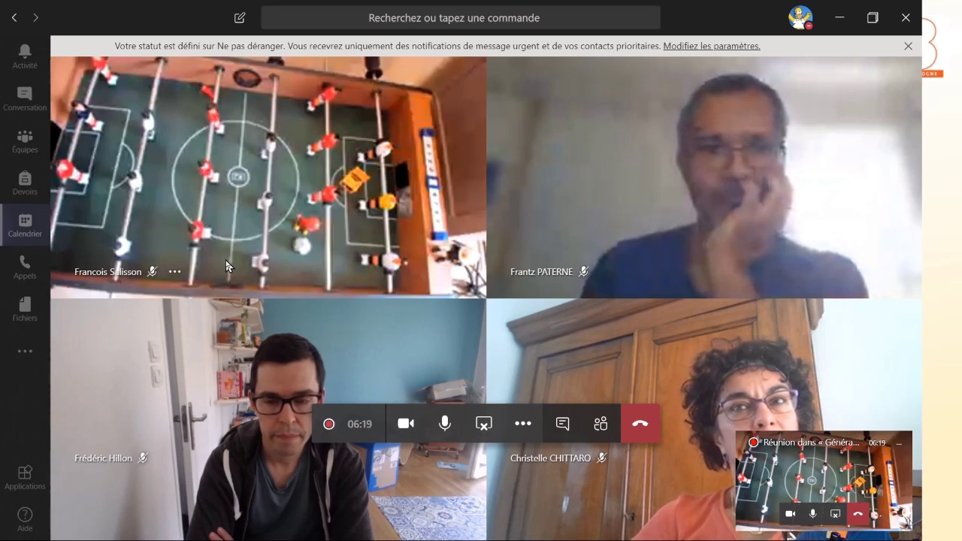
- Go back from the meeting view to the calendar, and on to the PNR team's Général channel
click(15, 18)
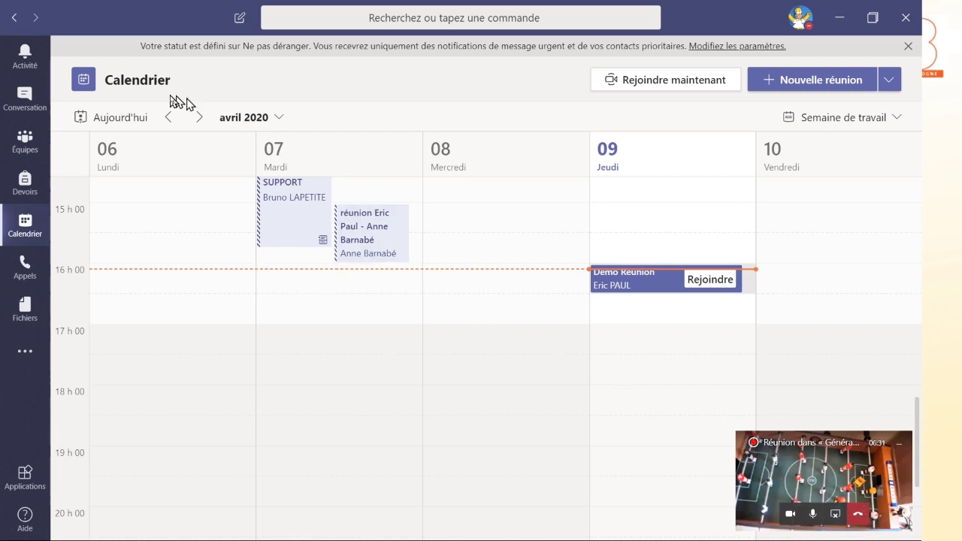
click(12, 21)
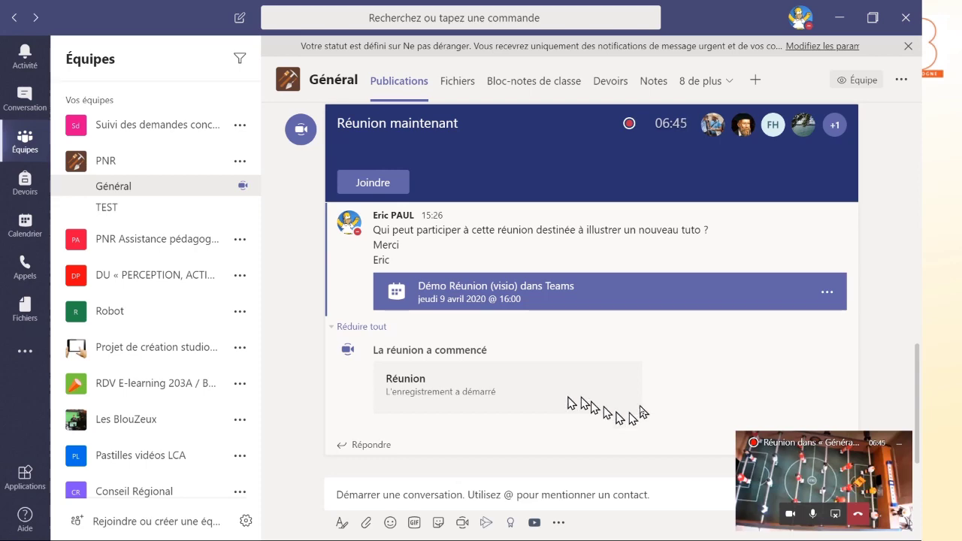
- Reopen the full meeting view from the floating meeting thumbnail, and stop sharing the presentation
click(874, 487)
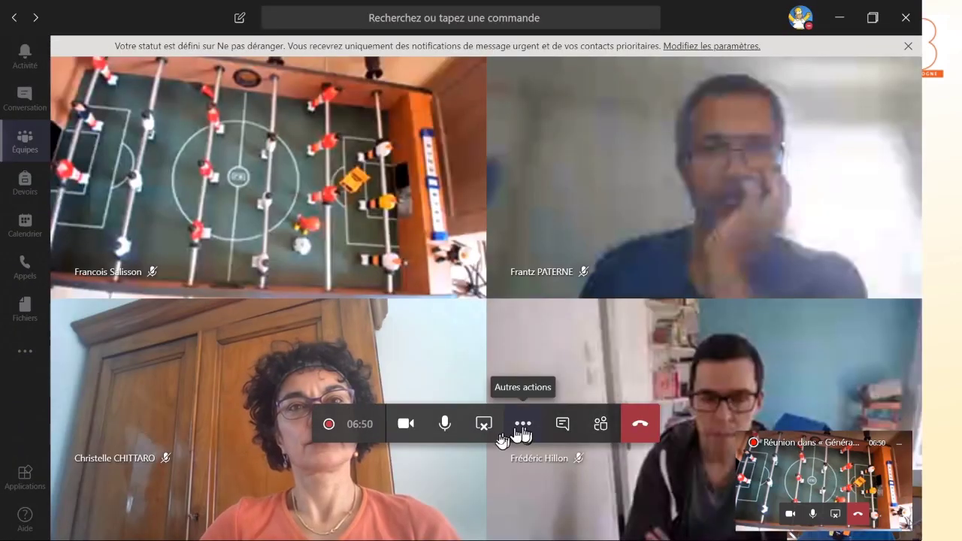
click(482, 432)
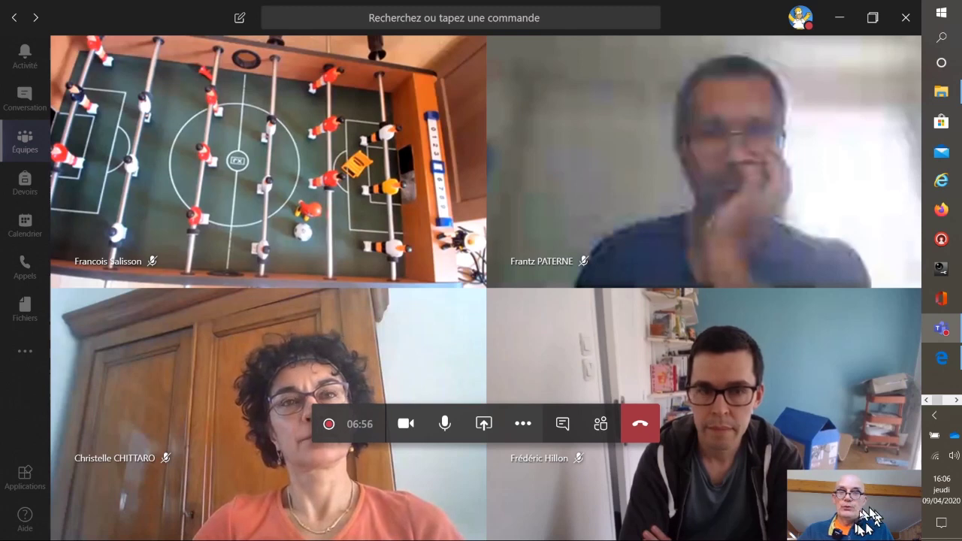
click(523, 424)
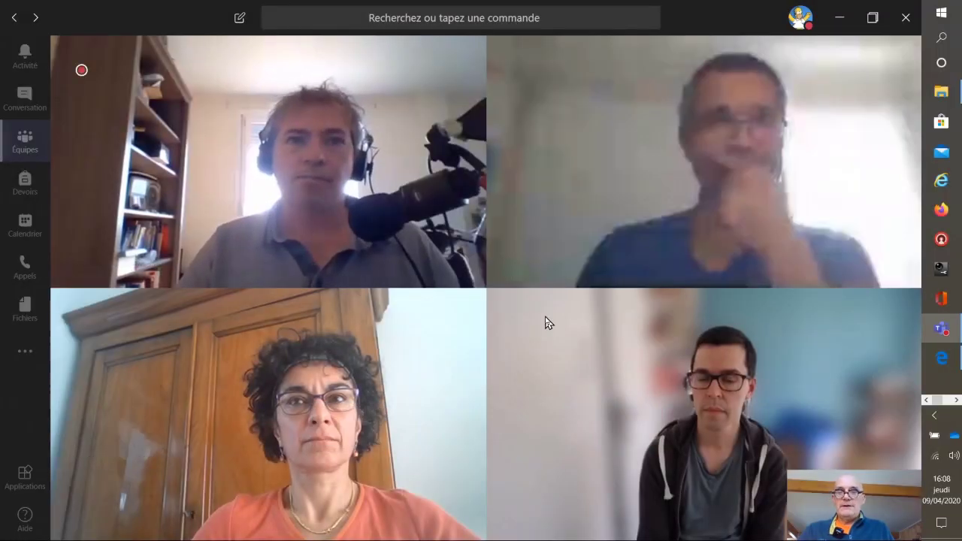
- Stop the meeting recording and leave the meeting
mouse_move(556, 320)
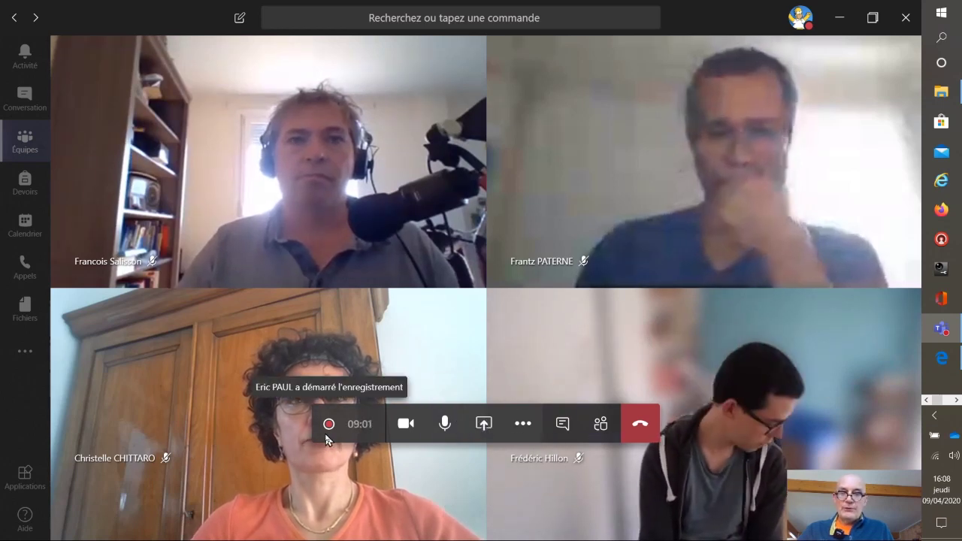
click(523, 425)
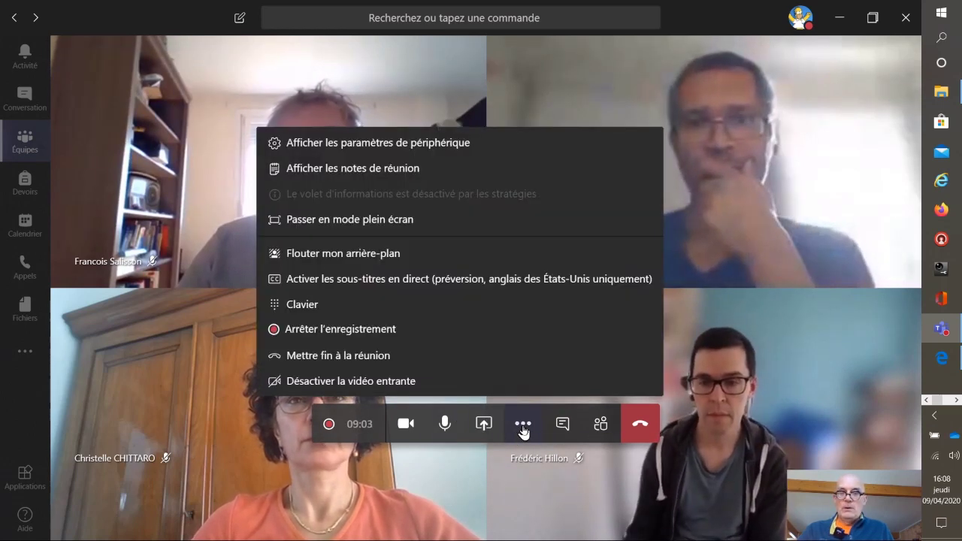
click(342, 330)
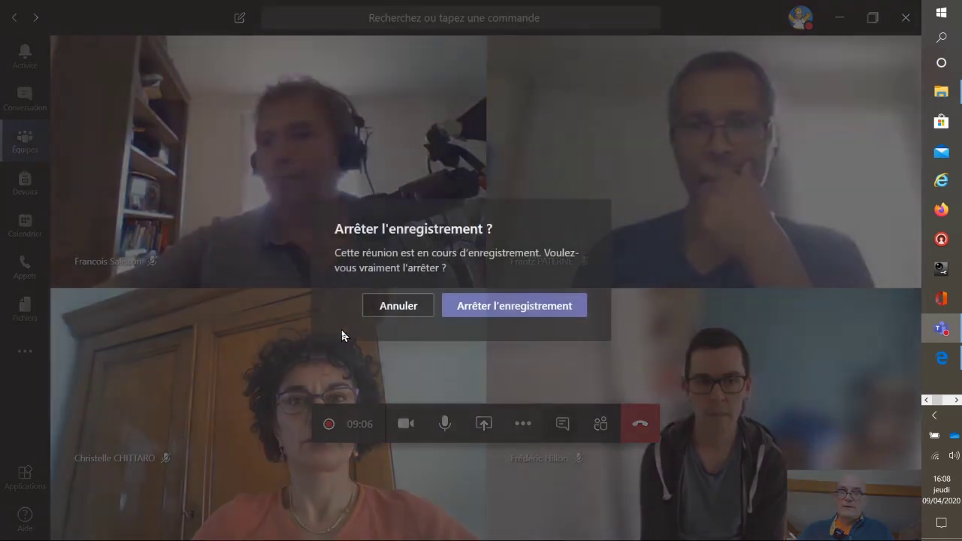
click(513, 307)
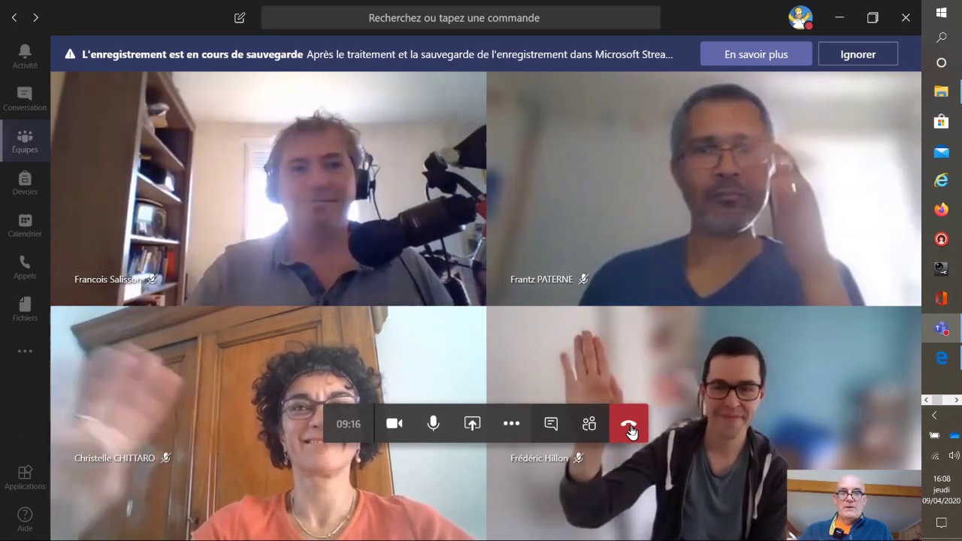
click(630, 429)
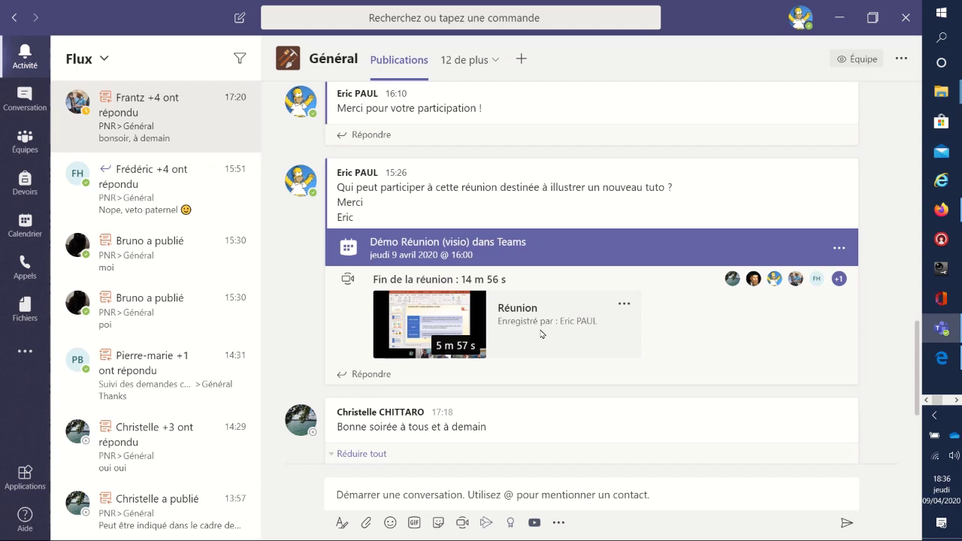
- Open the meeting recording from the Général channel in Microsoft Stream
click(625, 305)
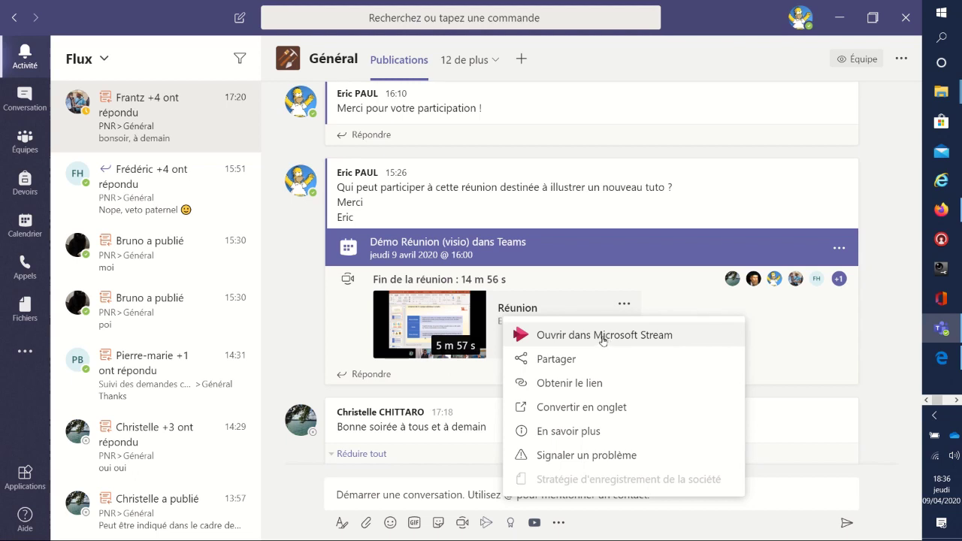
click(602, 341)
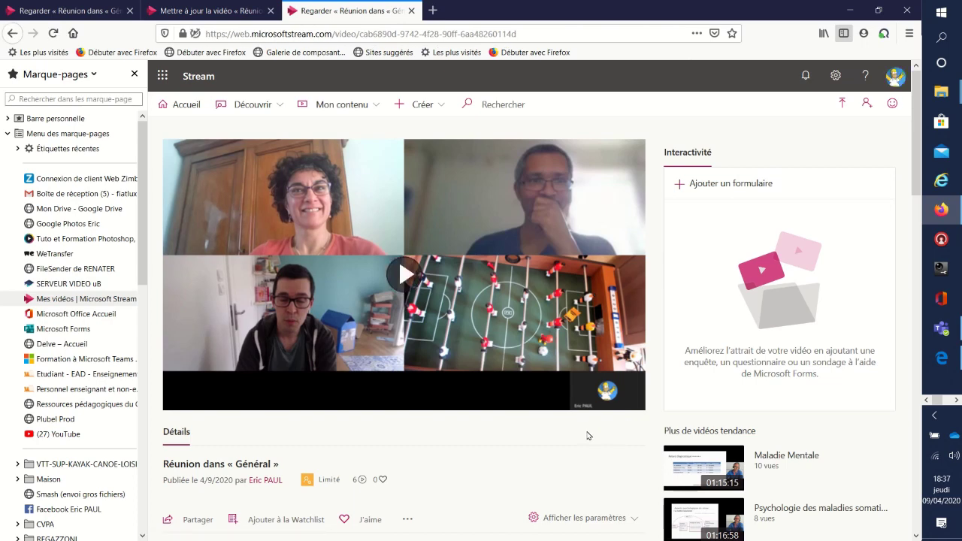
- Examine the recording's page and open the video details of "Réunion dans « Général »" for editing
scroll(589, 436, down, 2)
scroll(588, 436, up, 2)
scroll(493, 429, down, 5)
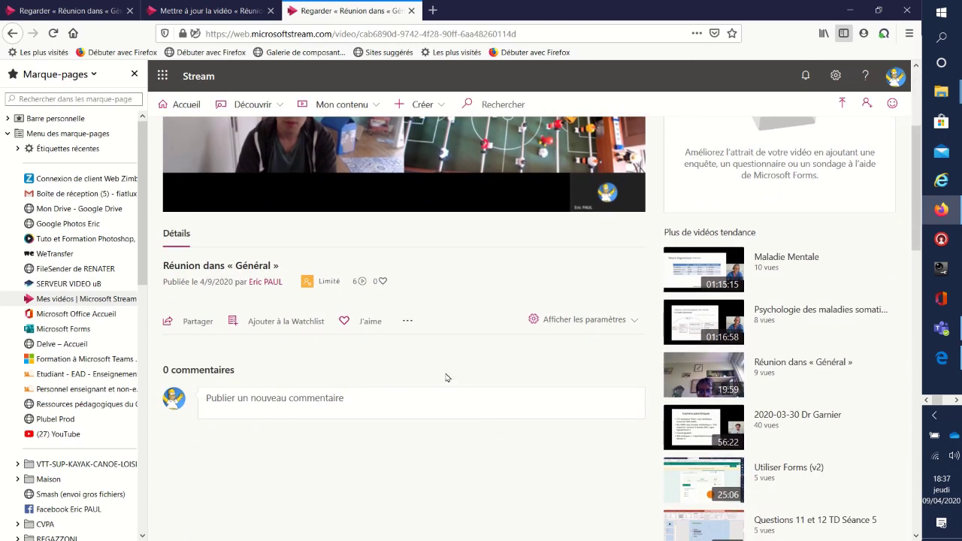
click(407, 322)
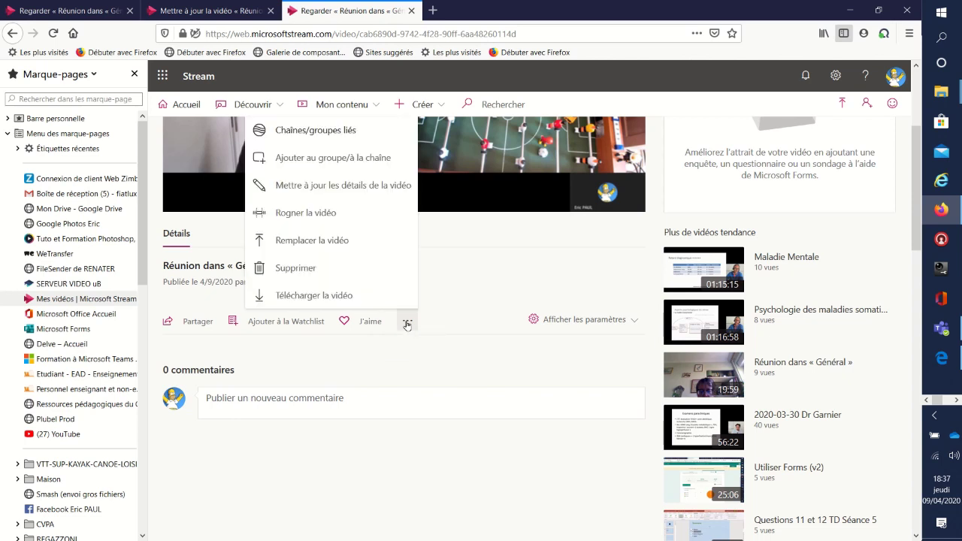
click(350, 191)
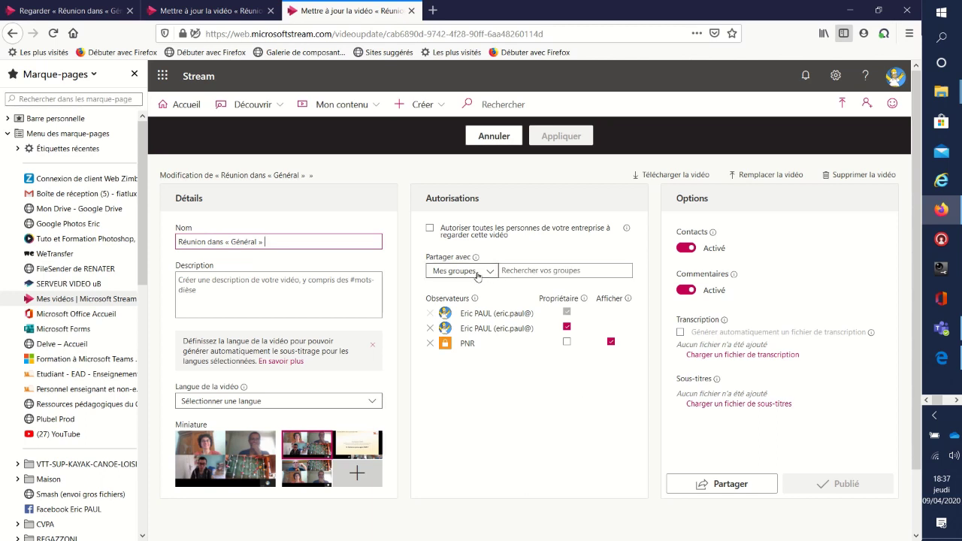
- Examine the group sharing options in the video's permissions, and leave the details page without applying changes
click(526, 272)
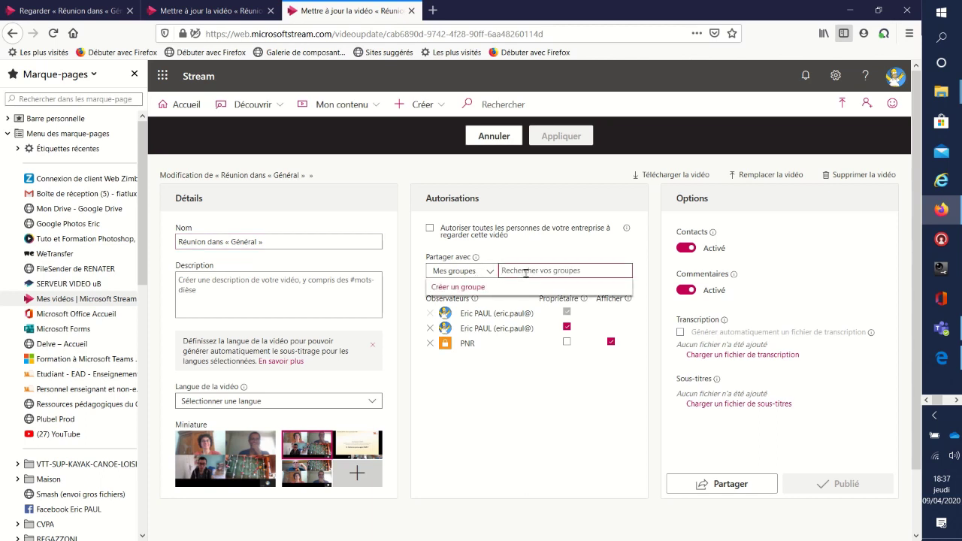
click(532, 387)
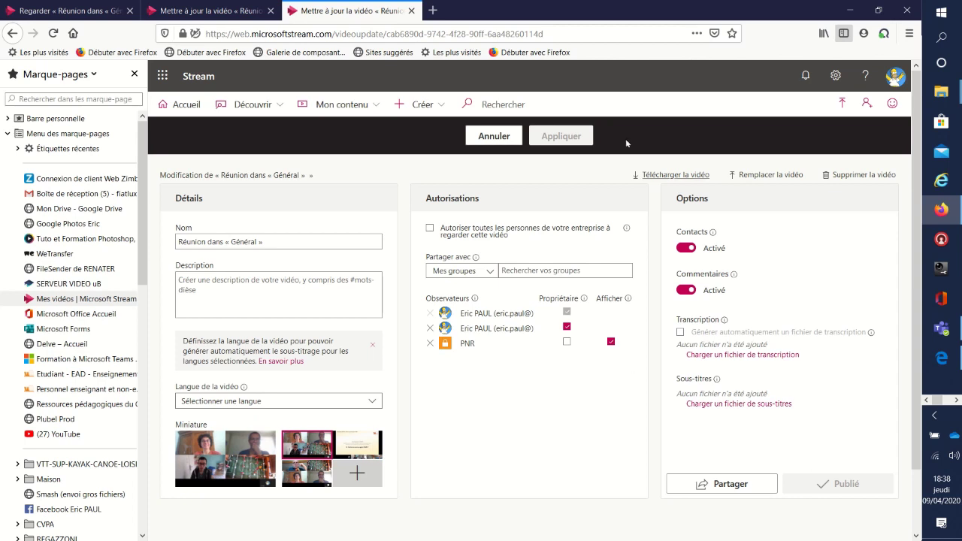
click(490, 137)
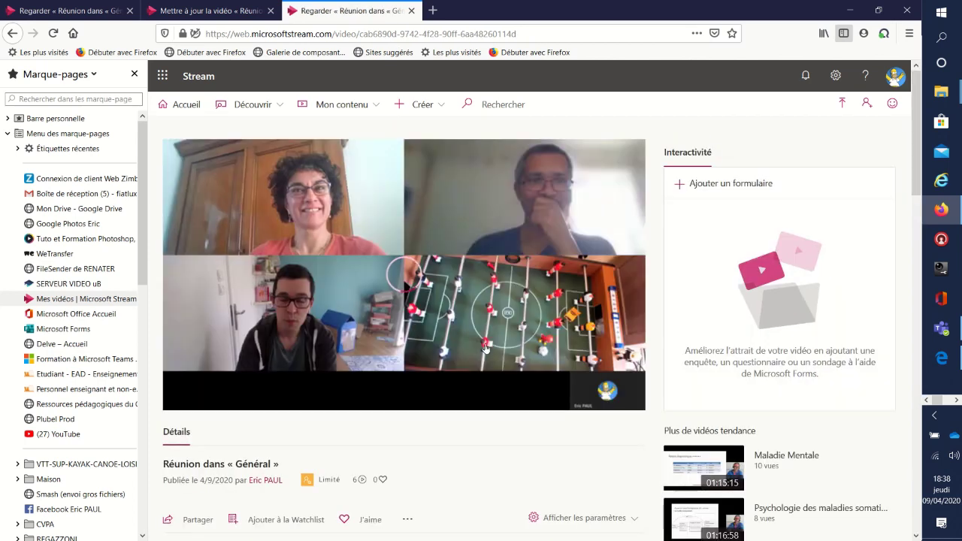
- Trim the start and end of the meeting recording to a length of about 04:07 and confirm saving the cut
scroll(464, 448, down, 3)
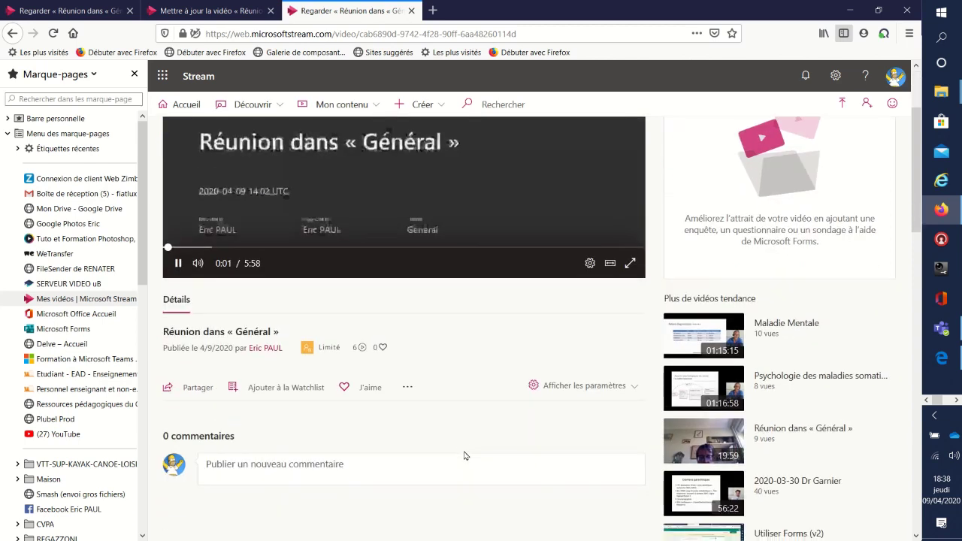
click(407, 387)
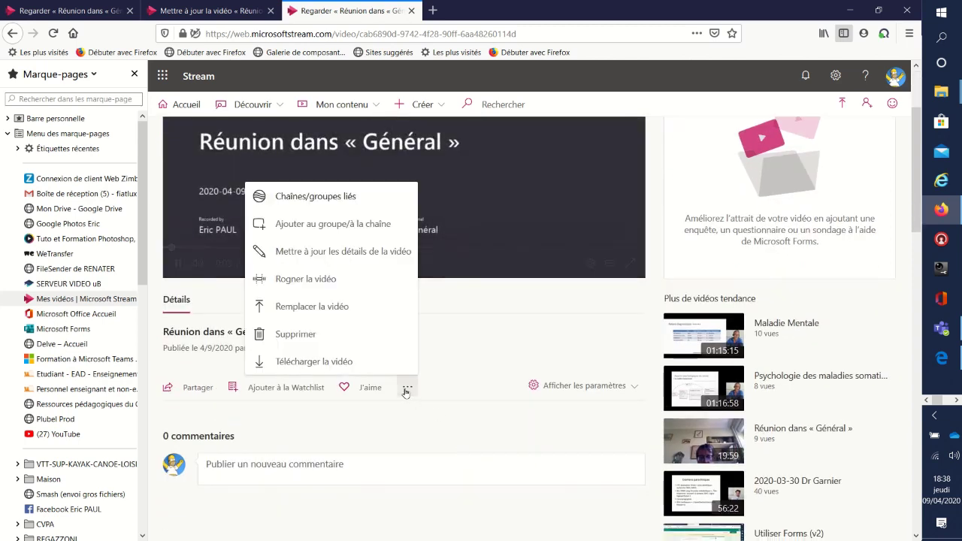
click(307, 285)
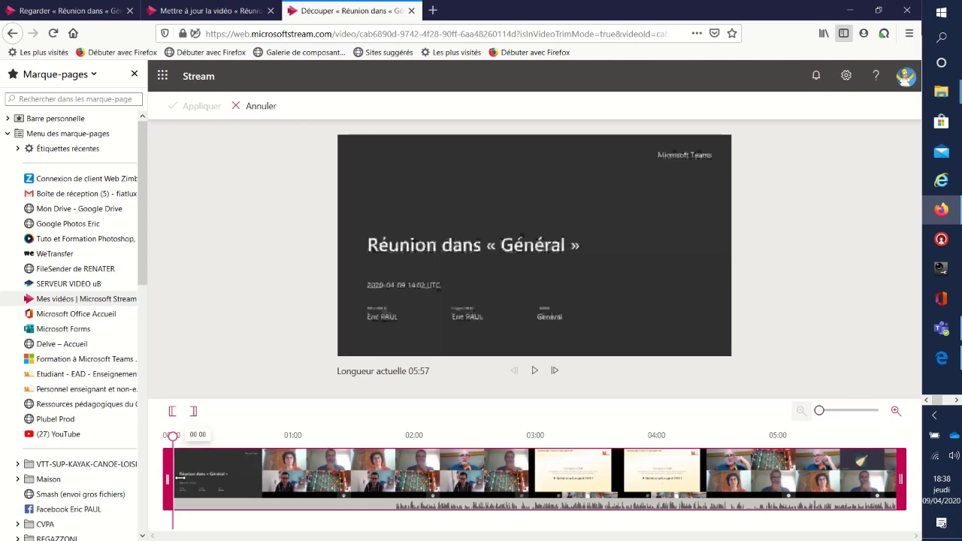
drag(168, 479, 355, 484)
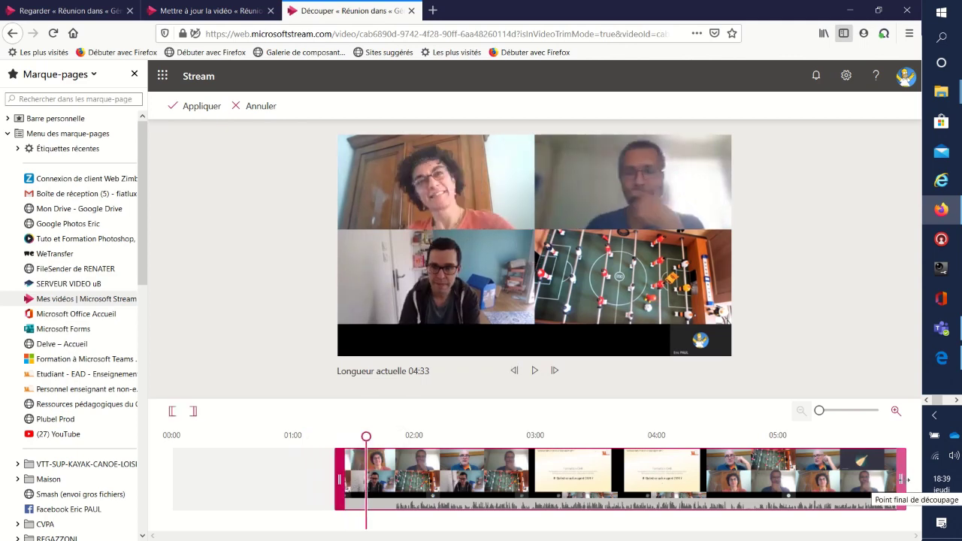
drag(901, 485, 846, 486)
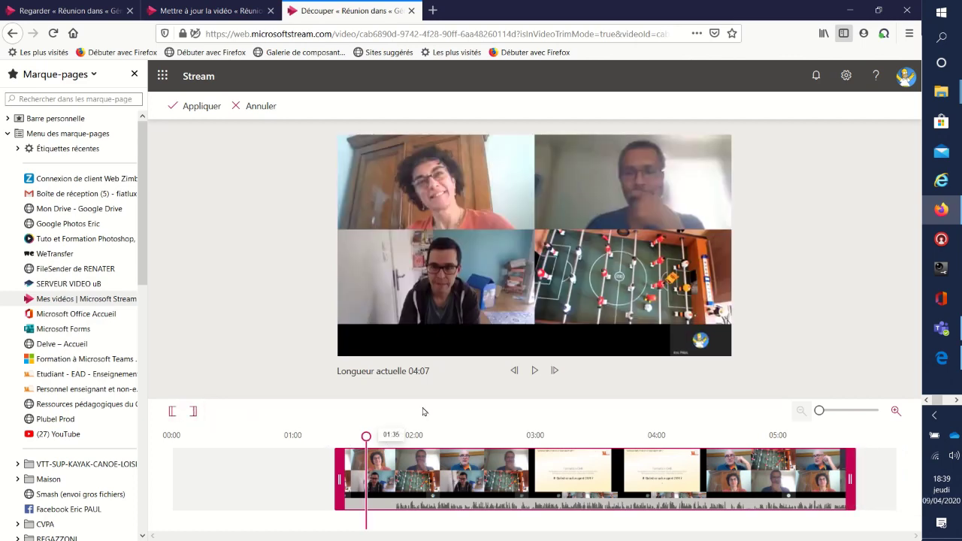
drag(365, 437, 353, 436)
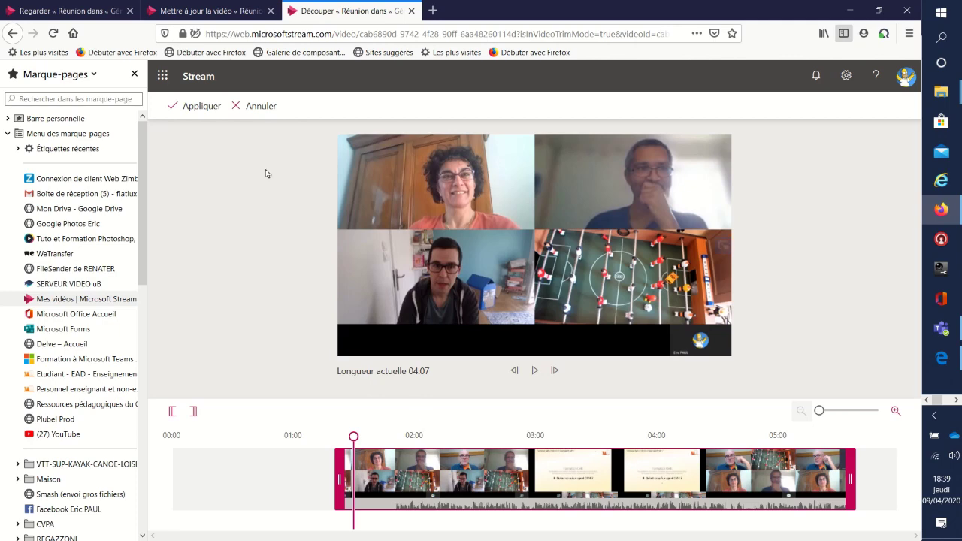
click(201, 107)
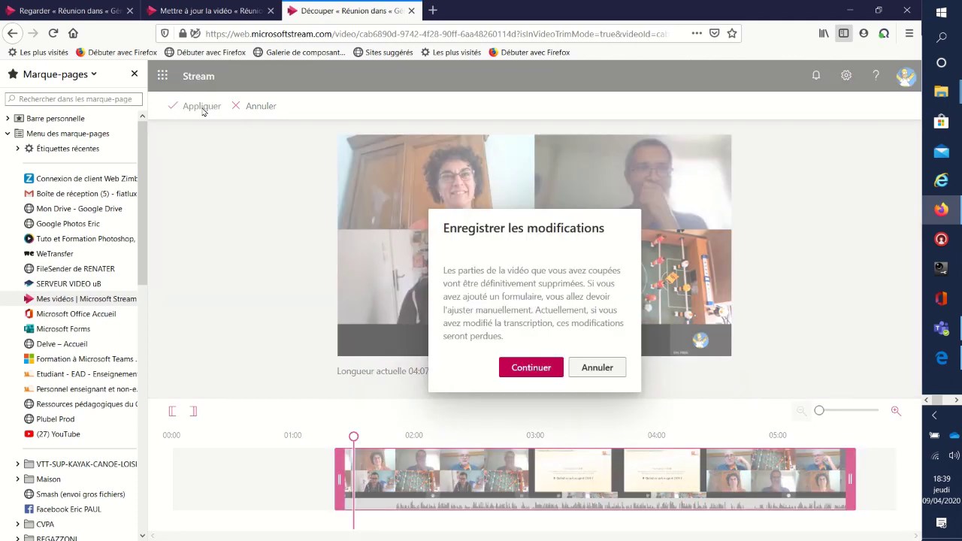
click(529, 367)
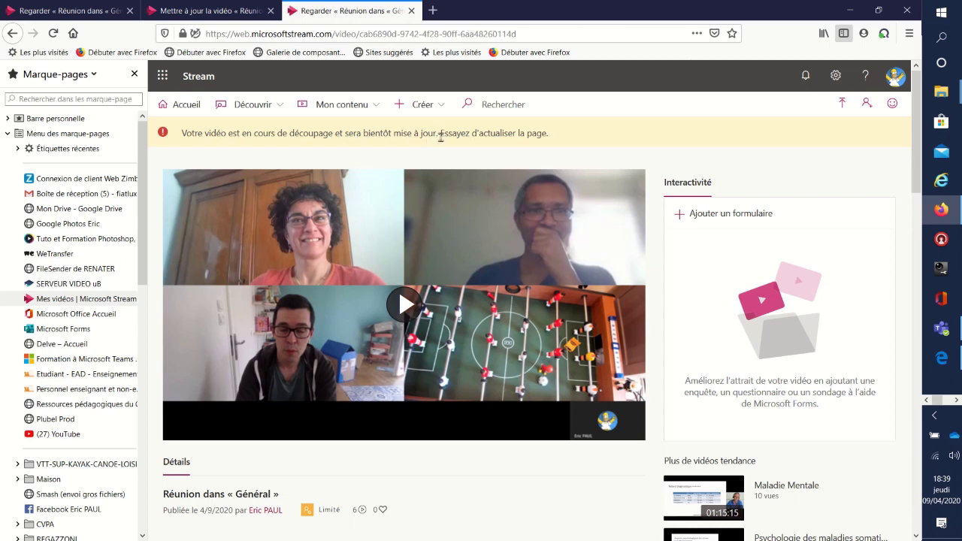
- Review the additional actions available for the recording on its page, without choosing any
scroll(466, 263, down, 3)
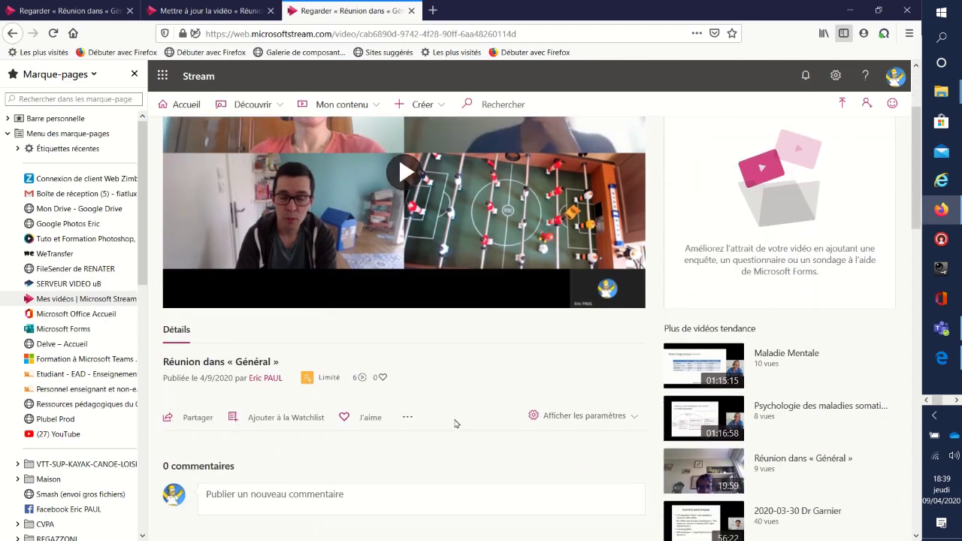
click(407, 419)
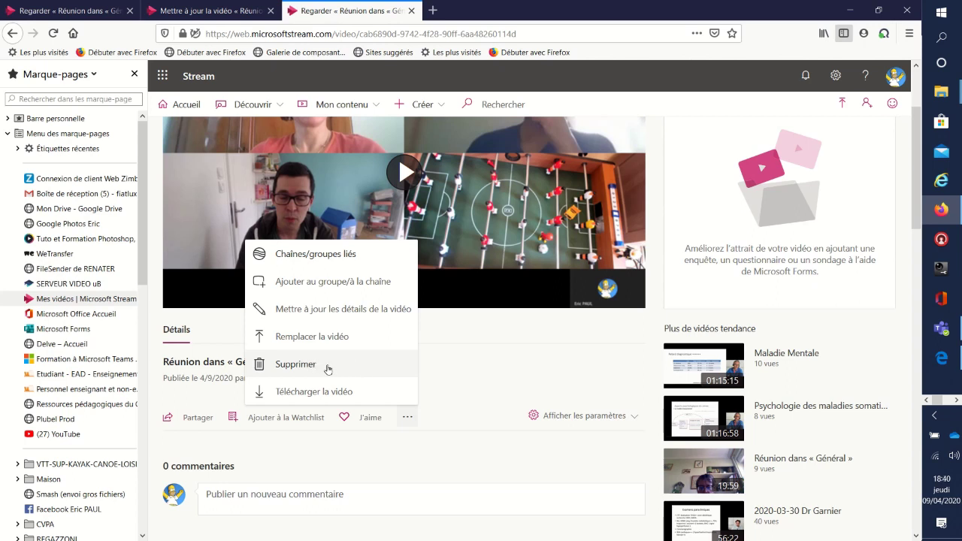
click(471, 439)
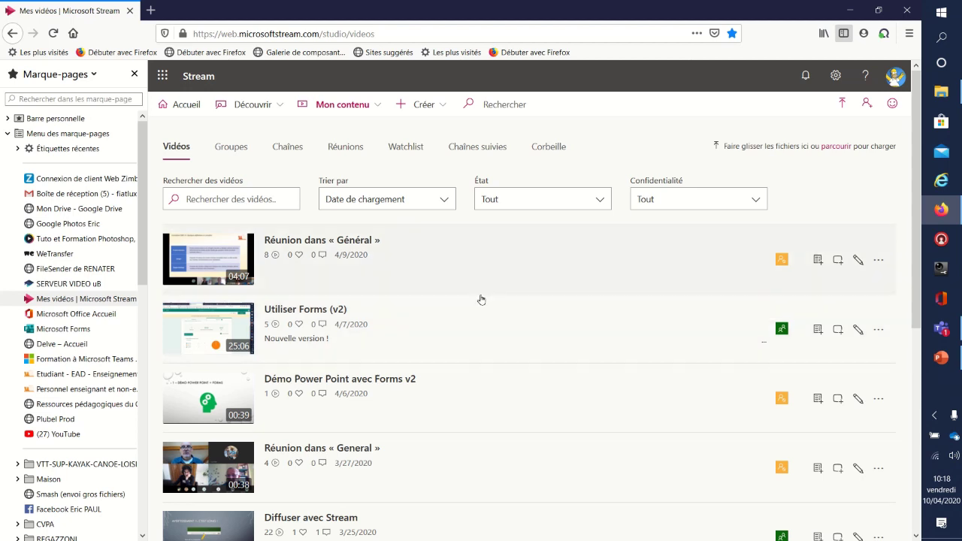
- Browse your own videos in Stream and open the details of « Réunion dans « Général » » for editing
click(376, 110)
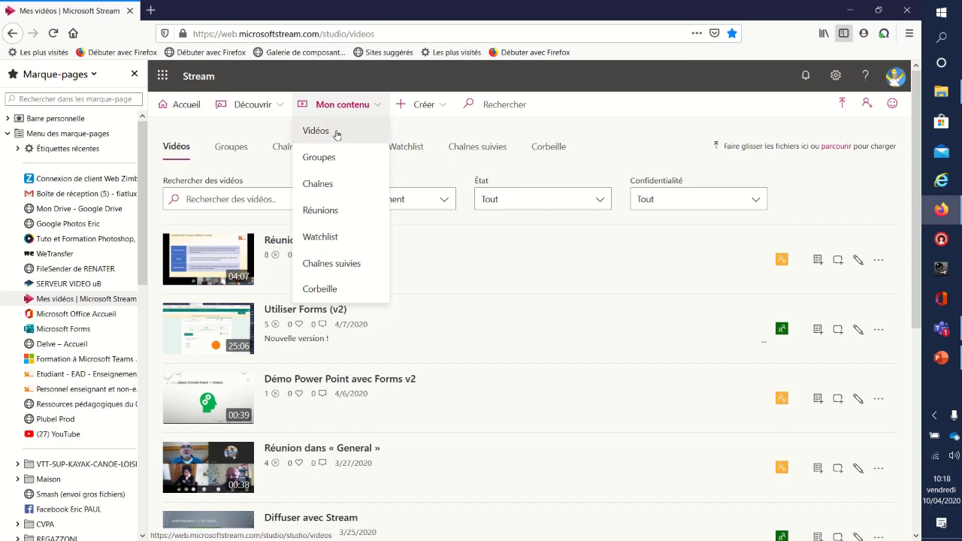
click(336, 133)
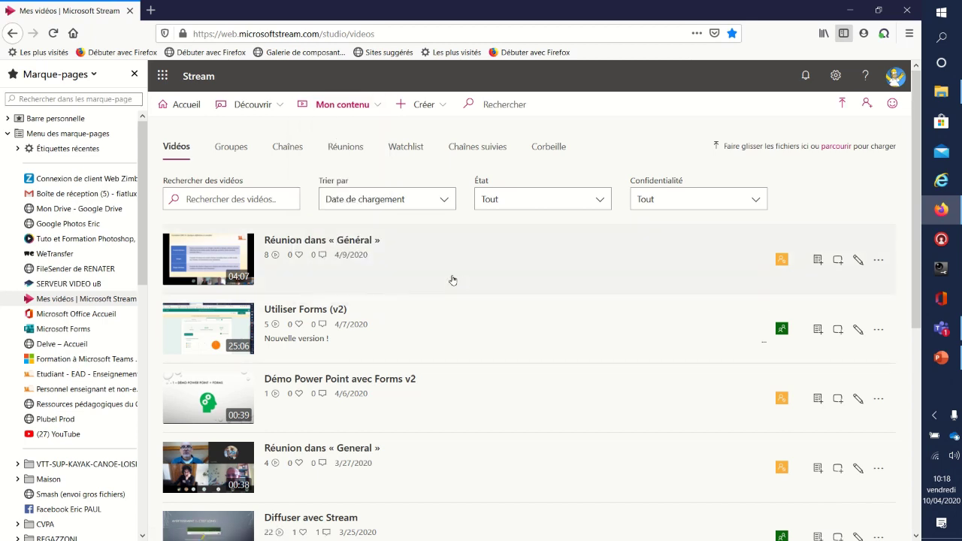
scroll(452, 280, down, 4)
scroll(444, 324, up, 3)
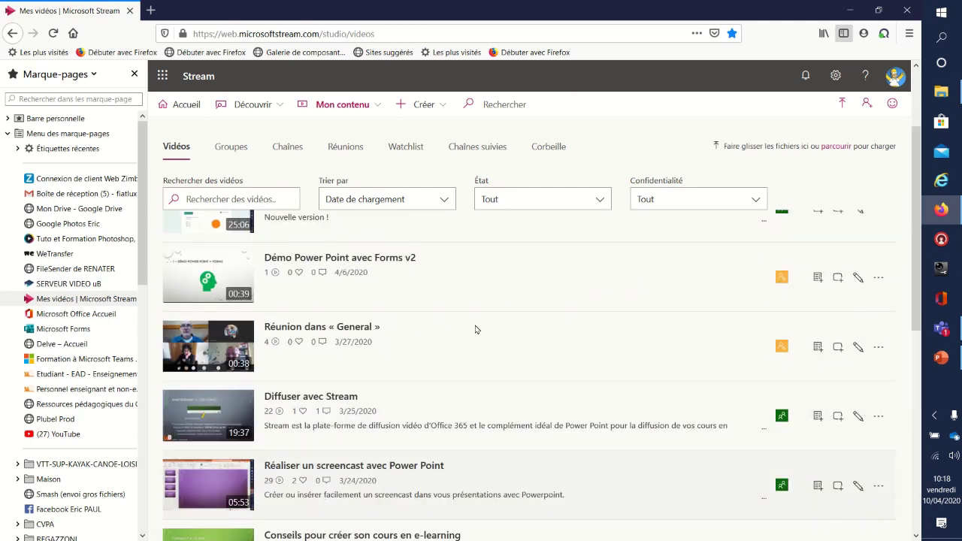
scroll(475, 330, up, 2)
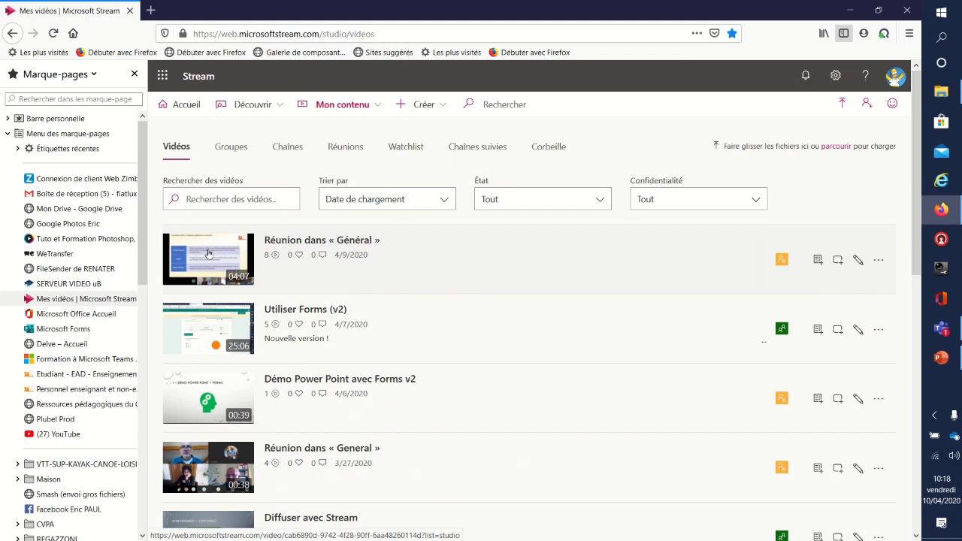
click(857, 260)
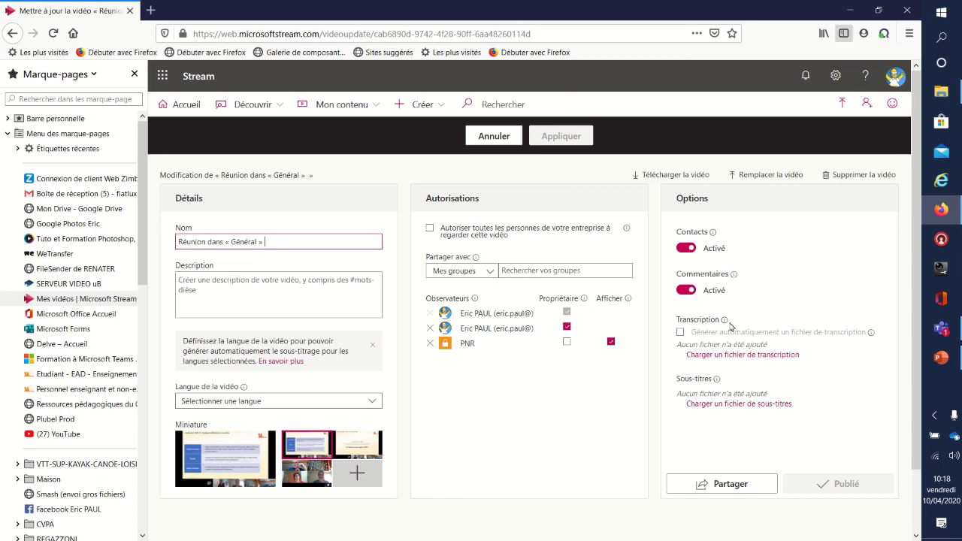
- Set the video language to Français, check the subtitles information, and apply the updated video details
mouse_move(700, 321)
click(374, 402)
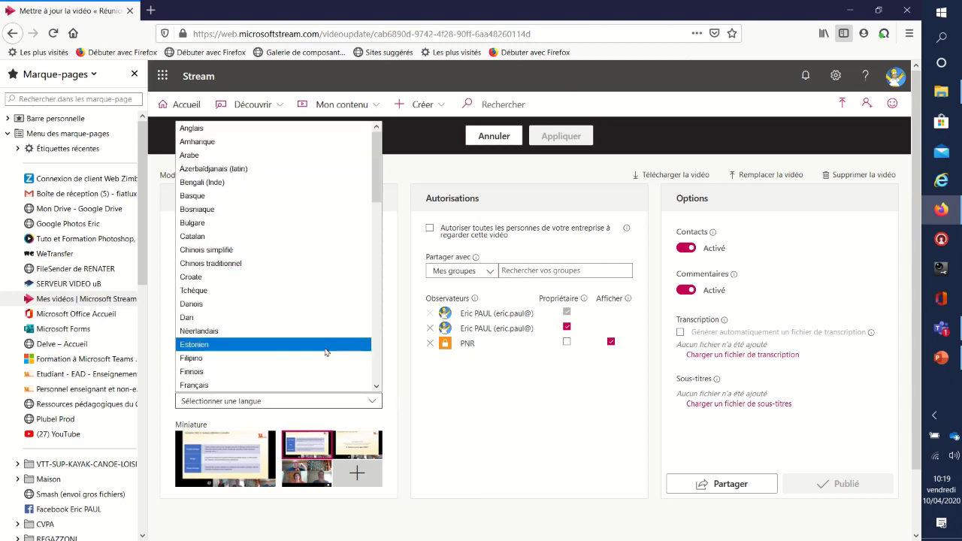
scroll(326, 352, down, 2)
scroll(315, 348, up, 1)
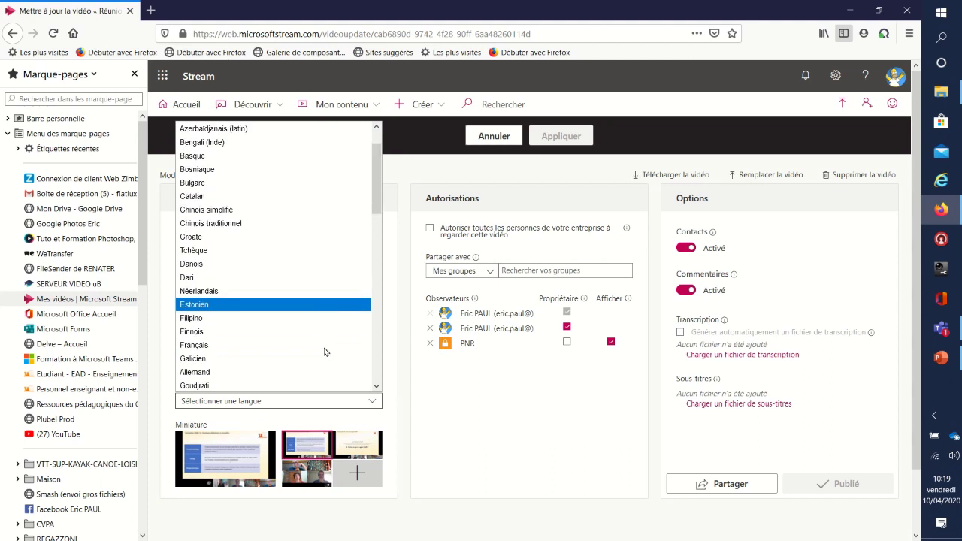
click(252, 345)
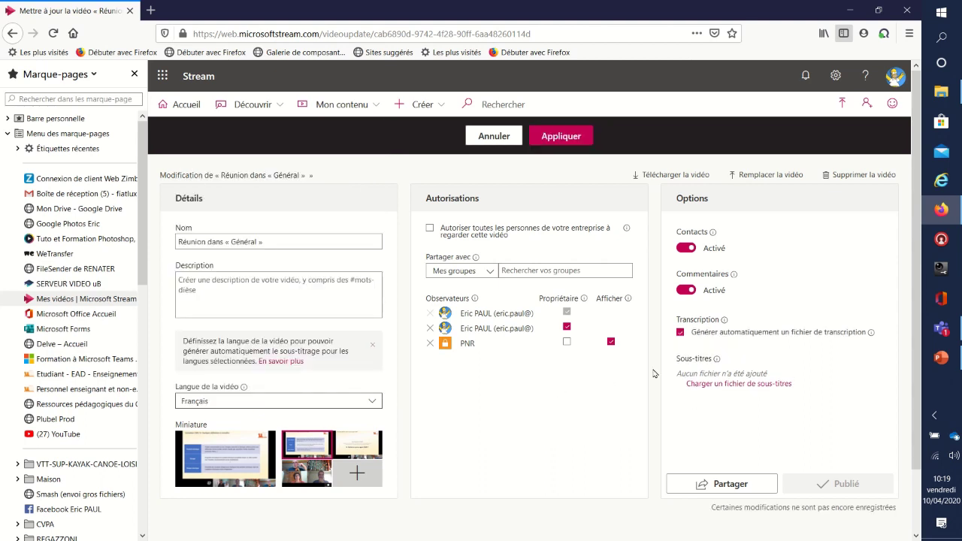
mouse_move(719, 363)
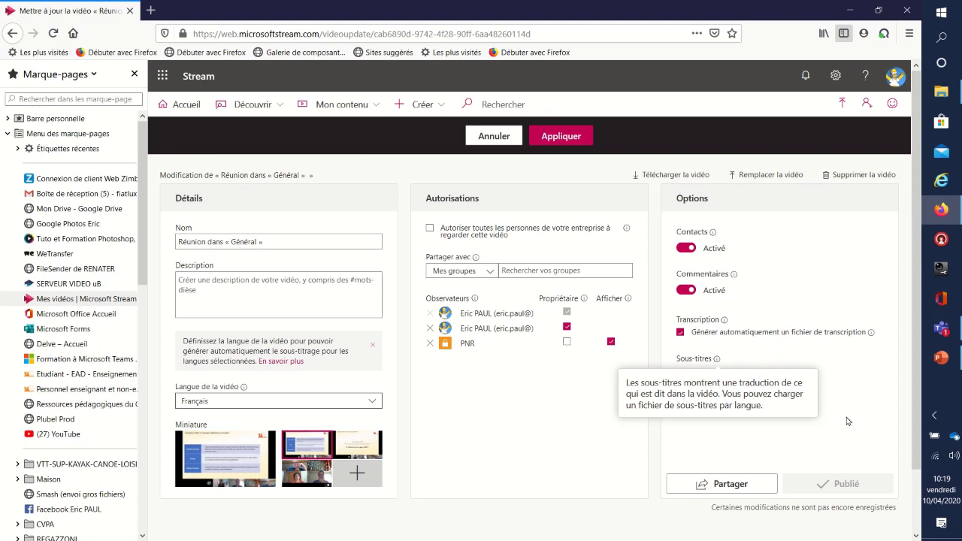
click(559, 136)
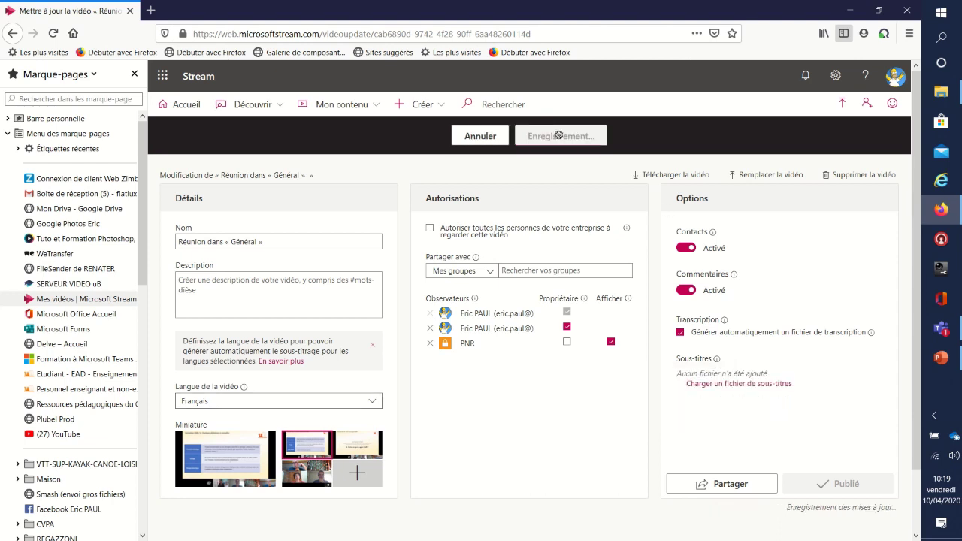